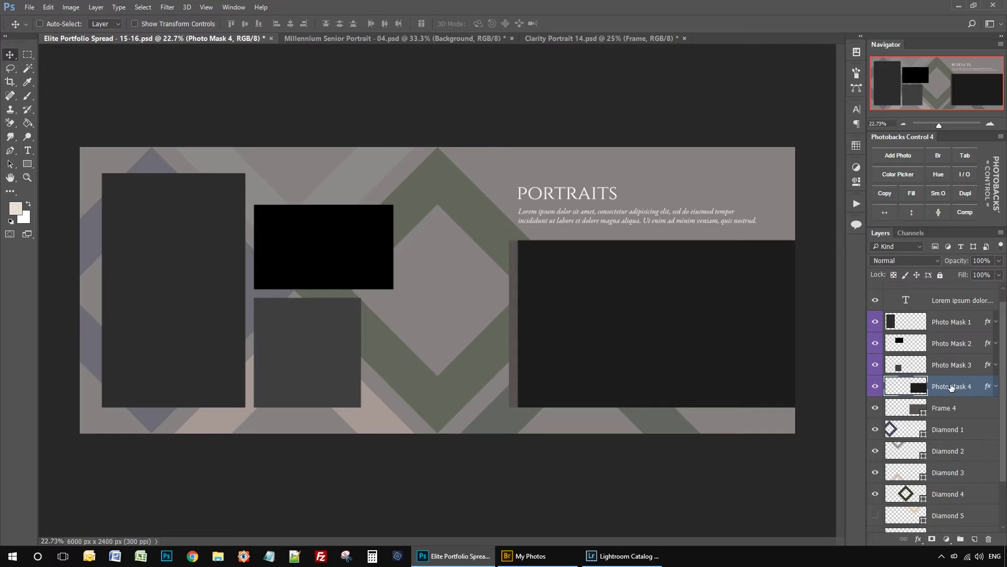
Place the long-haired woman's portrait into Photo Mask 4, shrinking it to fit and nudging it up
{"action": "left_click", "coordinate": [901, 158]}
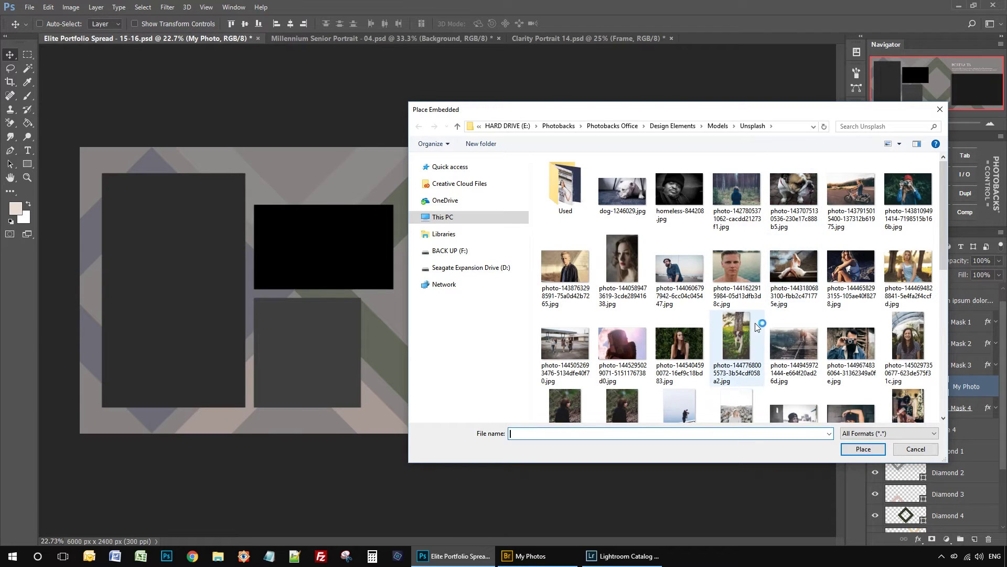
{"action": "scroll", "coordinate": [798, 294], "scroll_direction": "down", "scroll_amount": 5}
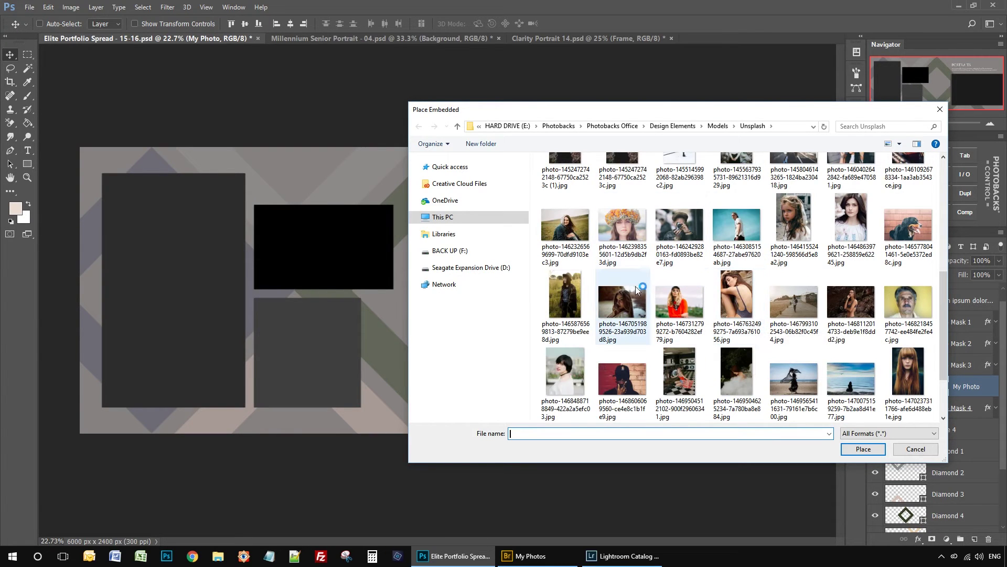
{"action": "double_click", "coordinate": [636, 303]}
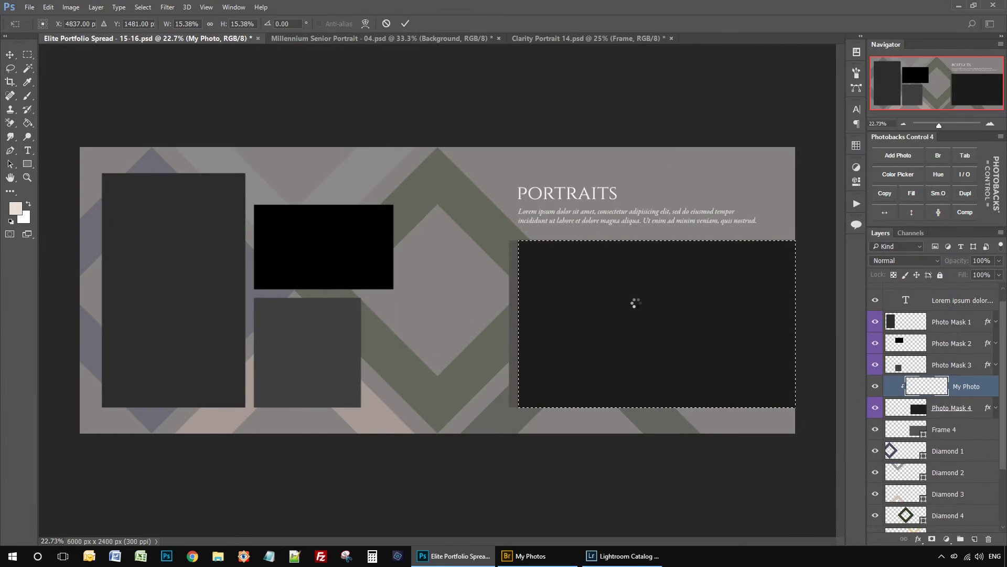
{"action": "left_click_drag", "start_coordinate": [447, 185], "coordinate": [507, 251]}
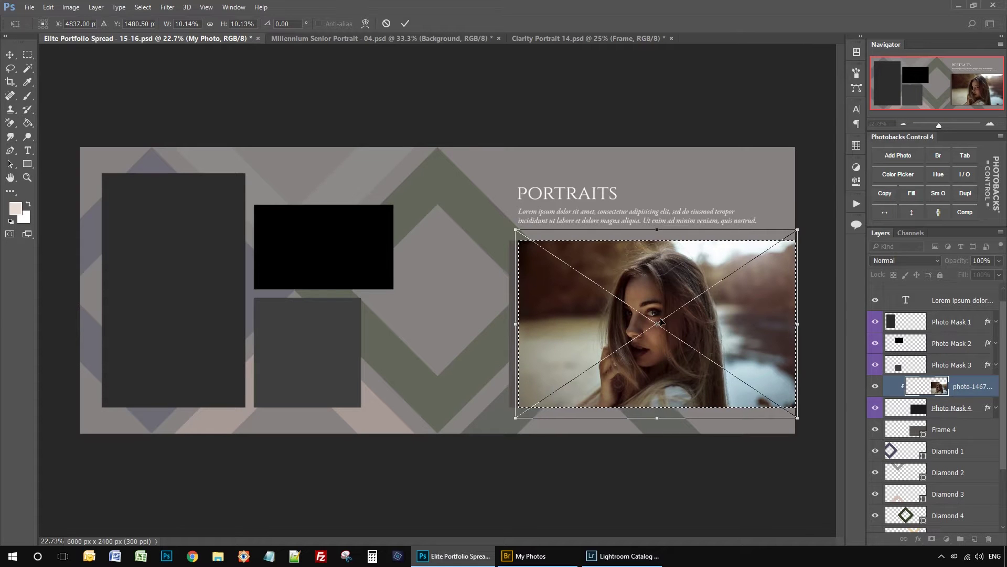
{"action": "left_click_drag", "start_coordinate": [699, 336], "coordinate": [698, 328]}
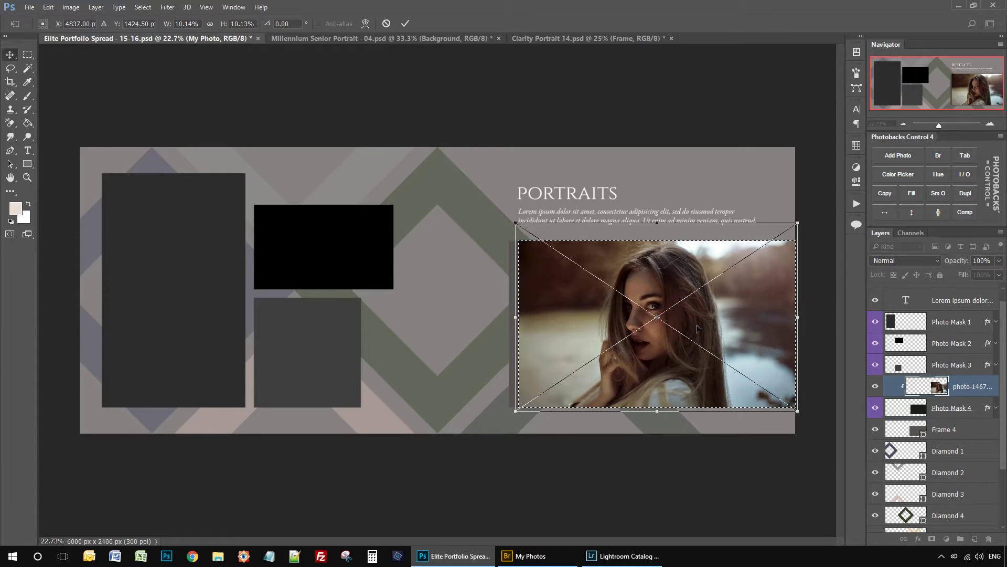
{"action": "key", "text": "Return"}
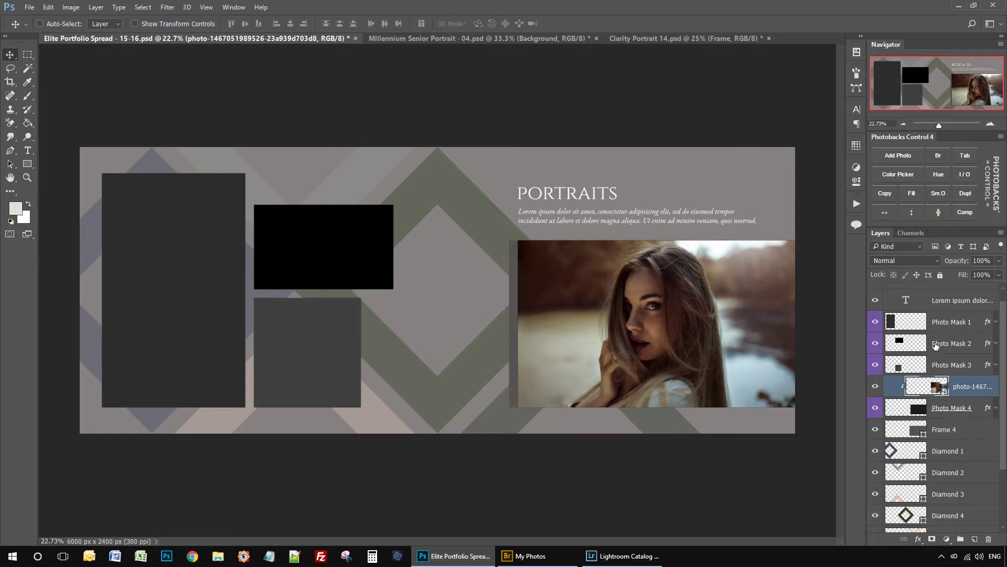
Target Photo Mask 2 and drag 00-a-photo (11).jpg from Bridge's My Photos into the spread
{"action": "left_click", "coordinate": [935, 345]}
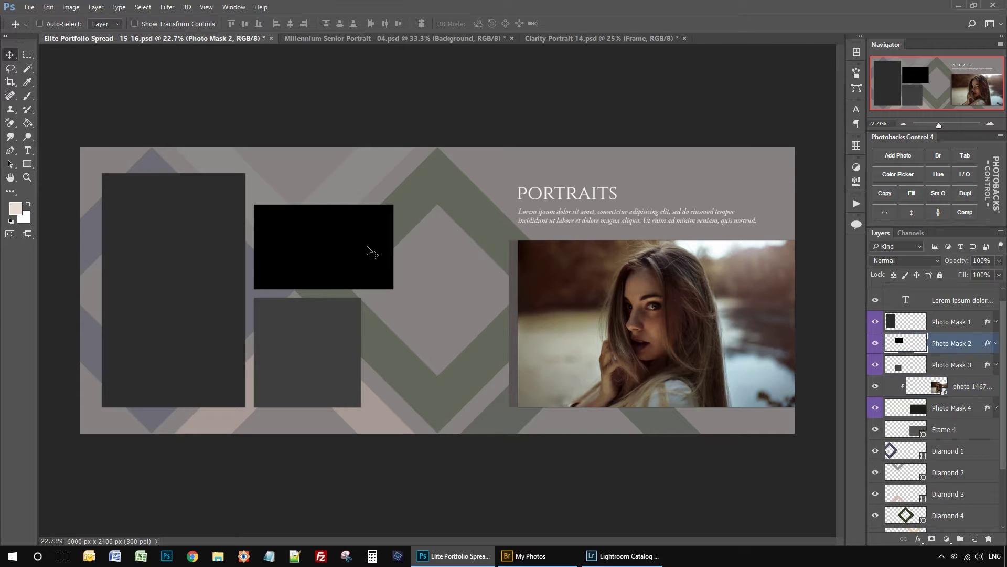
{"action": "left_click", "coordinate": [941, 157]}
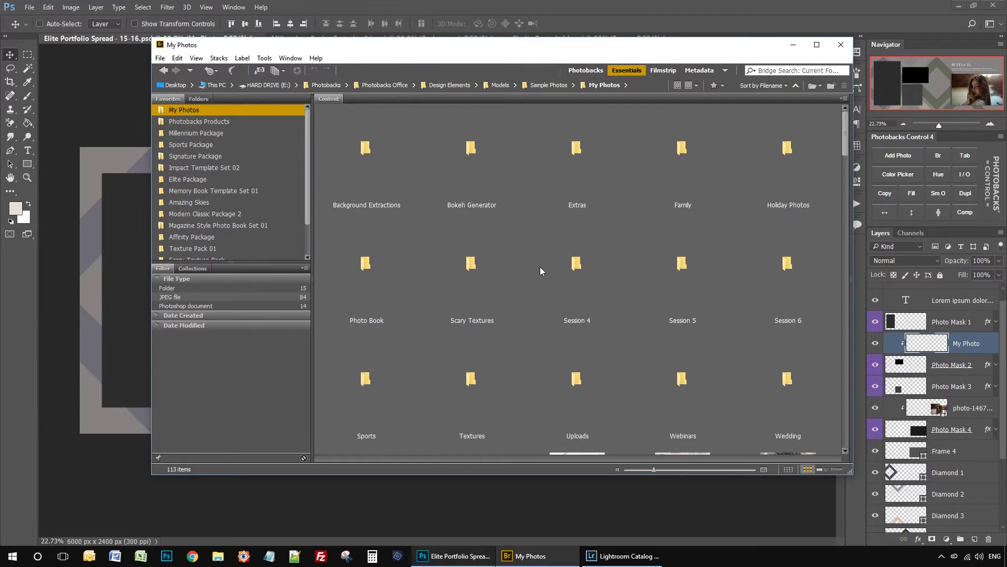
{"action": "scroll", "coordinate": [536, 266], "scroll_direction": "down", "scroll_amount": 5}
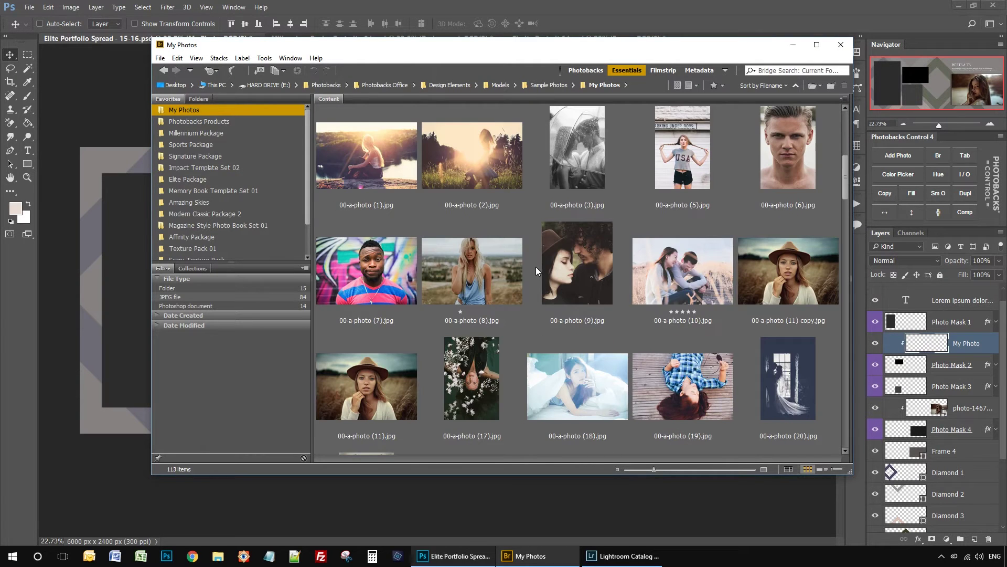
{"action": "left_click_drag", "start_coordinate": [382, 403], "coordinate": [86, 267]}
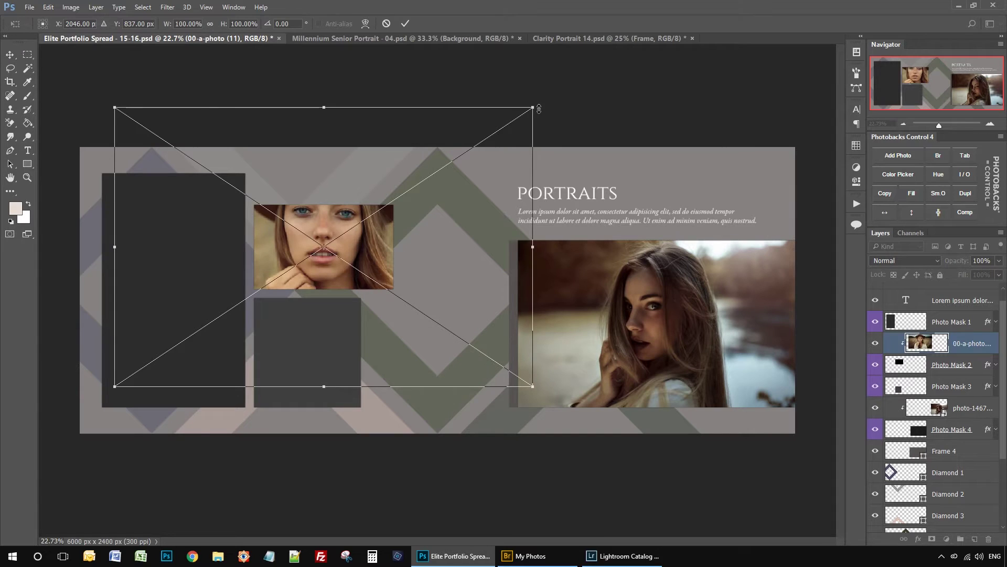
Shrink 00-a-photo (11) to about 35% so it fits the small top-middle frame
{"action": "left_click_drag", "start_coordinate": [536, 108], "coordinate": [420, 226]}
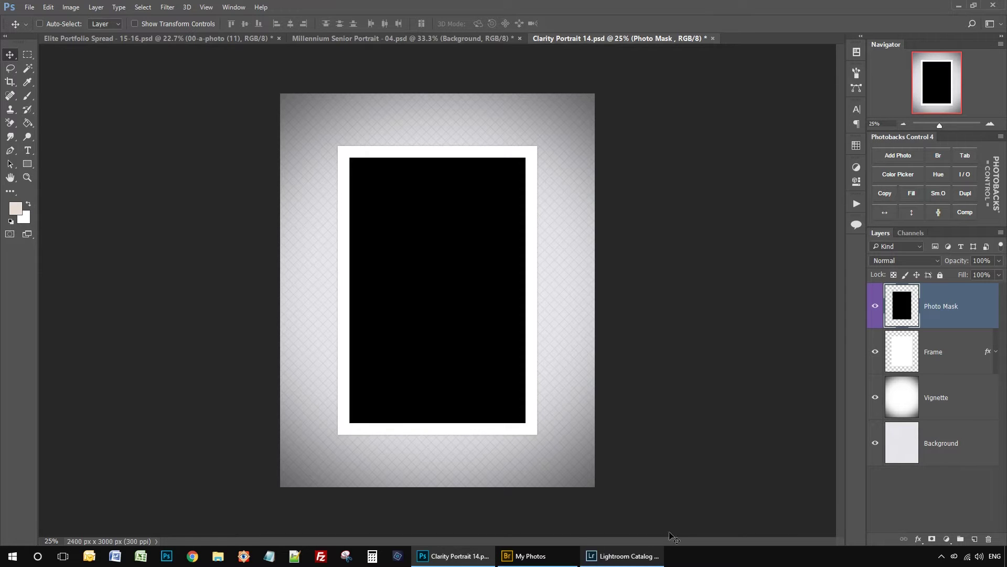
Open 00-a-photo (21) in Photoshop CC 2017 as an edited copy with Lightroom adjustments
{"action": "left_click", "coordinate": [657, 557]}
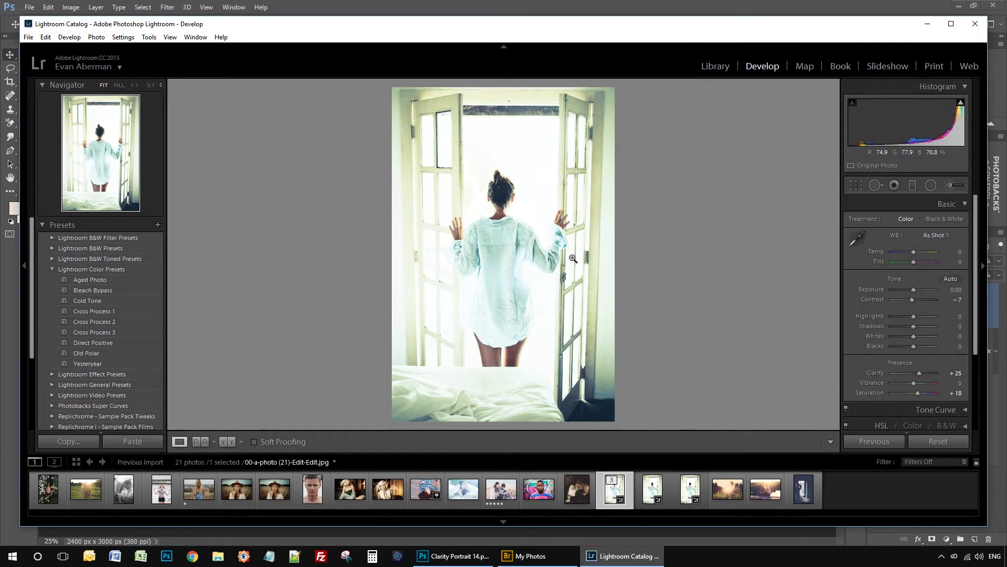
{"action": "right_click", "coordinate": [543, 172]}
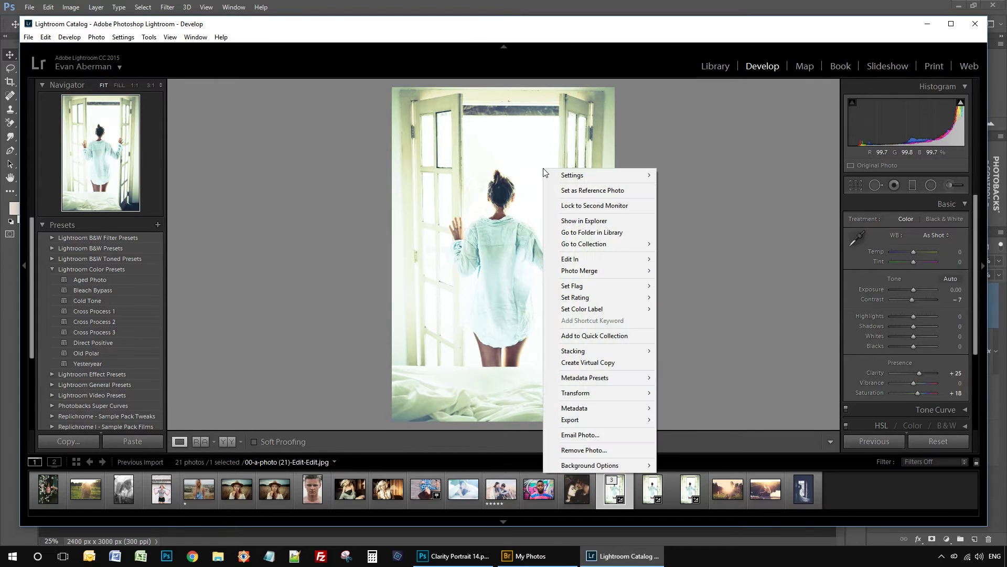
{"action": "mouse_move", "coordinate": [593, 261]}
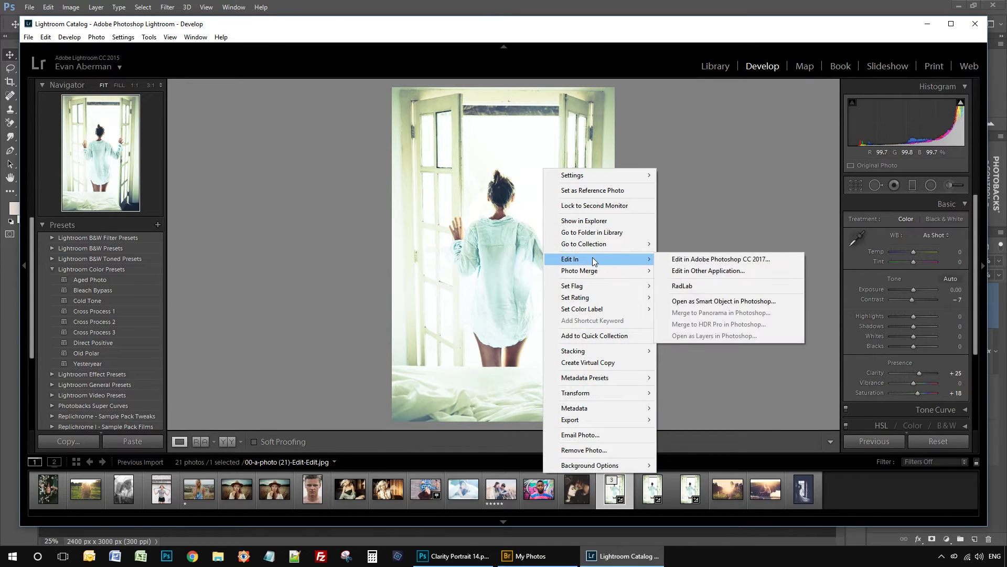
{"action": "left_click", "coordinate": [737, 260]}
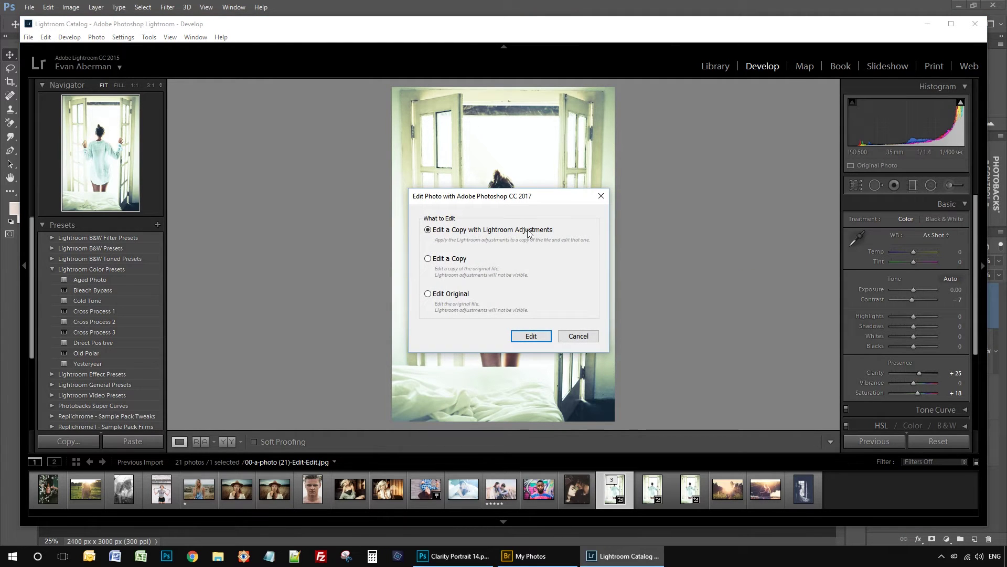
{"action": "left_click", "coordinate": [531, 337]}
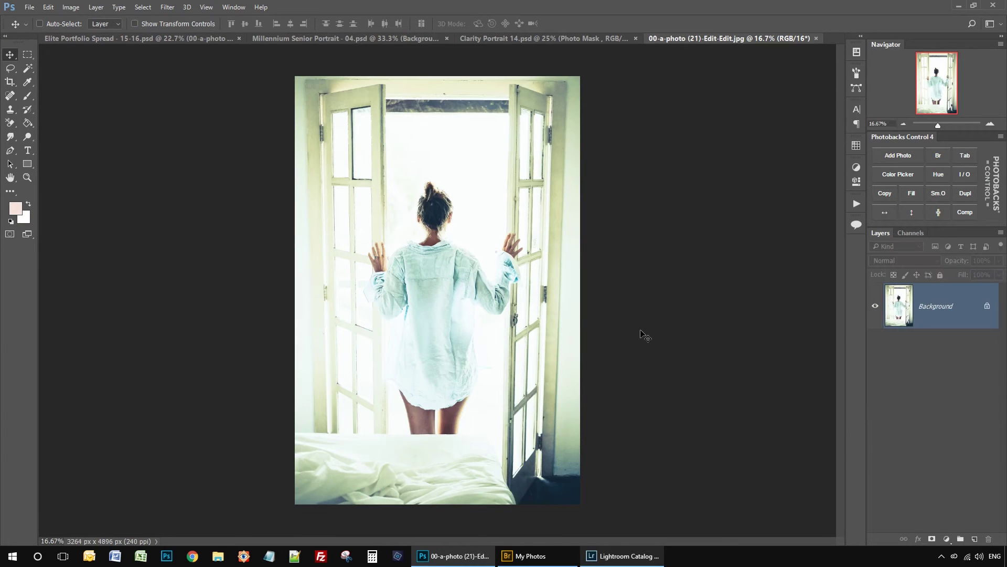
Move the window photo into Clarity Portrait 14, resize it to fill the white frame, and nudge it up
{"action": "left_click", "coordinate": [963, 156]}
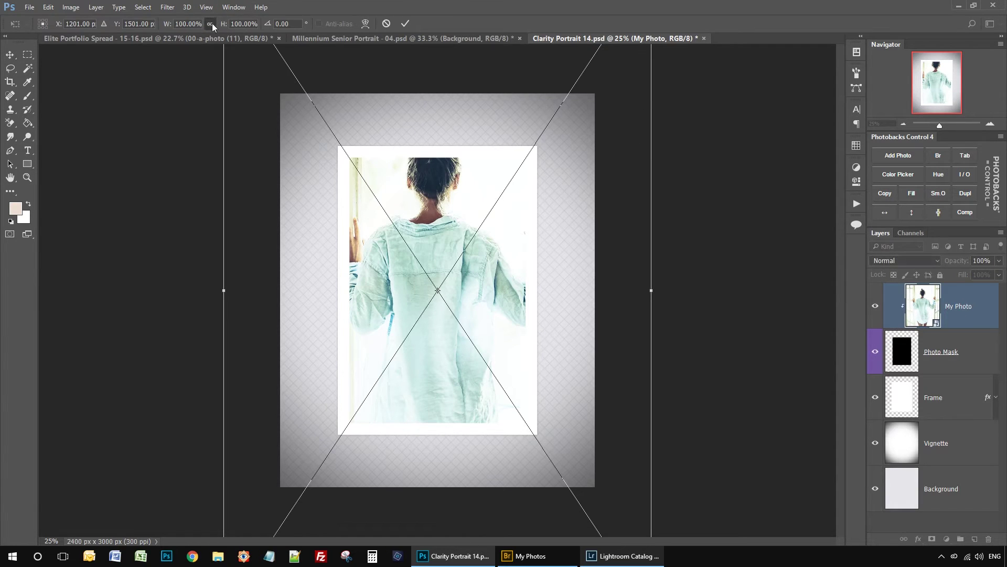
{"action": "left_click_drag", "start_coordinate": [212, 23], "coordinate": [197, 33]}
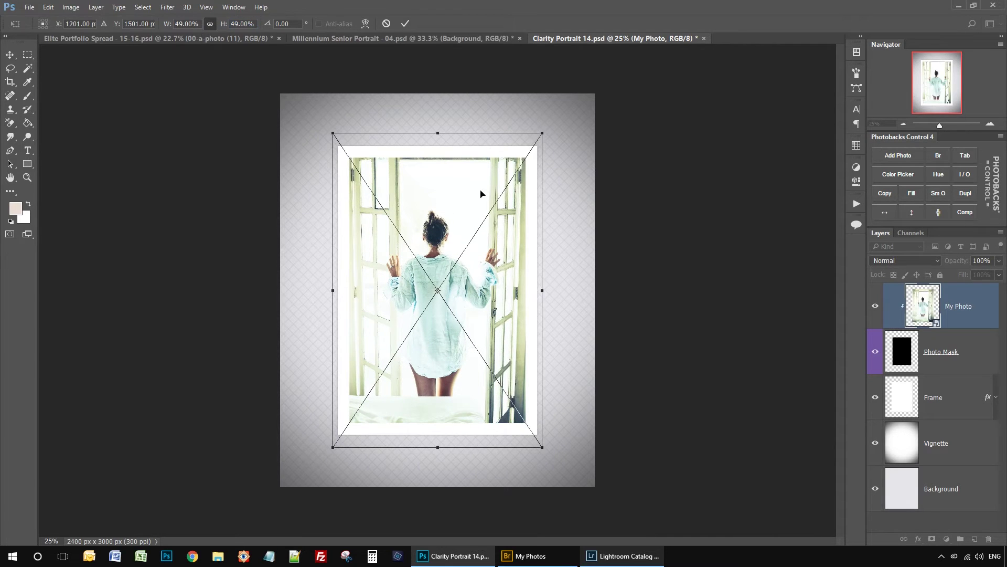
{"action": "left_click_drag", "start_coordinate": [544, 135], "coordinate": [551, 121]}
{"action": "key", "text": "Return"}
{"action": "left_click_drag", "start_coordinate": [508, 274], "coordinate": [508, 265]}
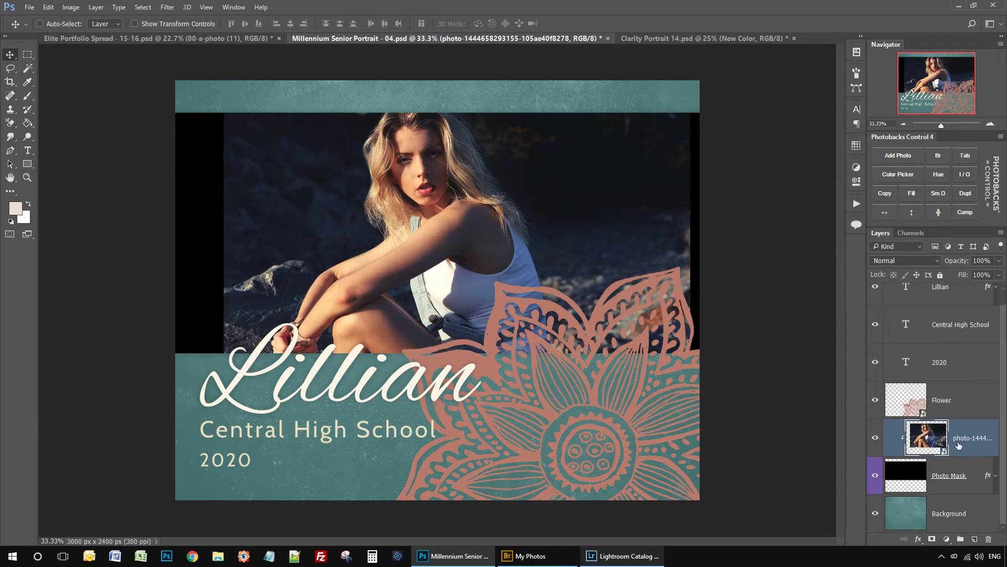
Duplicate the seated girl's photo layer using the Photobacks Copy button
{"action": "left_click", "coordinate": [885, 193]}
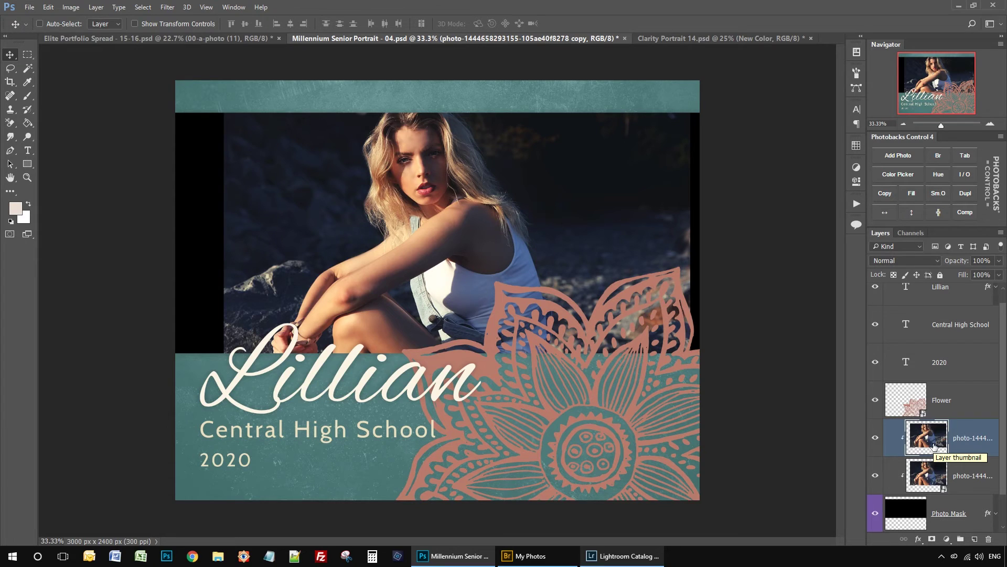
Select the left and right black edge strips and fill them with matching rocky background
{"action": "left_click", "coordinate": [28, 55]}
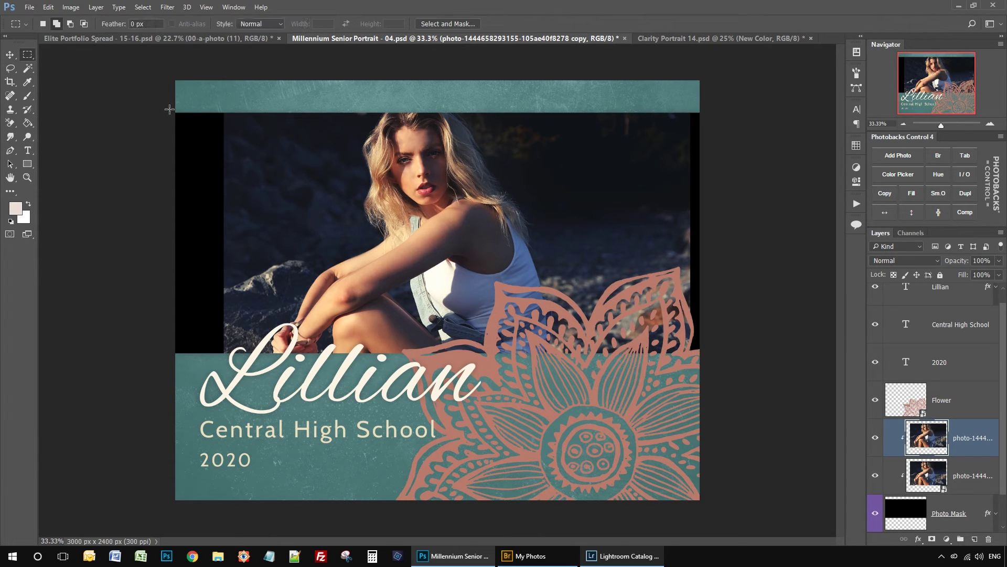
{"action": "left_click_drag", "start_coordinate": [174, 111], "coordinate": [226, 357]}
{"action": "left_click_drag", "start_coordinate": [689, 110], "coordinate": [717, 358]}
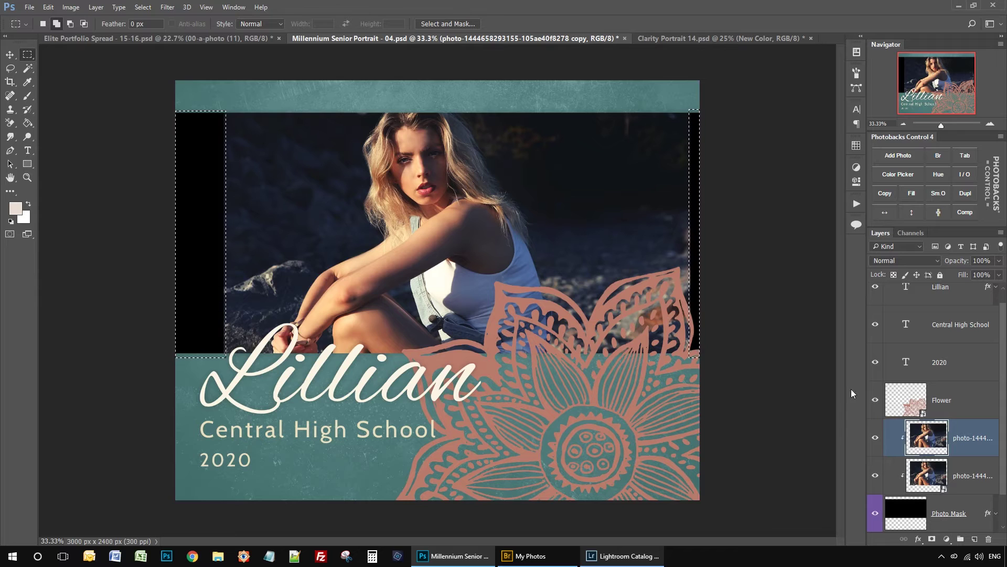
{"action": "left_click", "coordinate": [910, 195]}
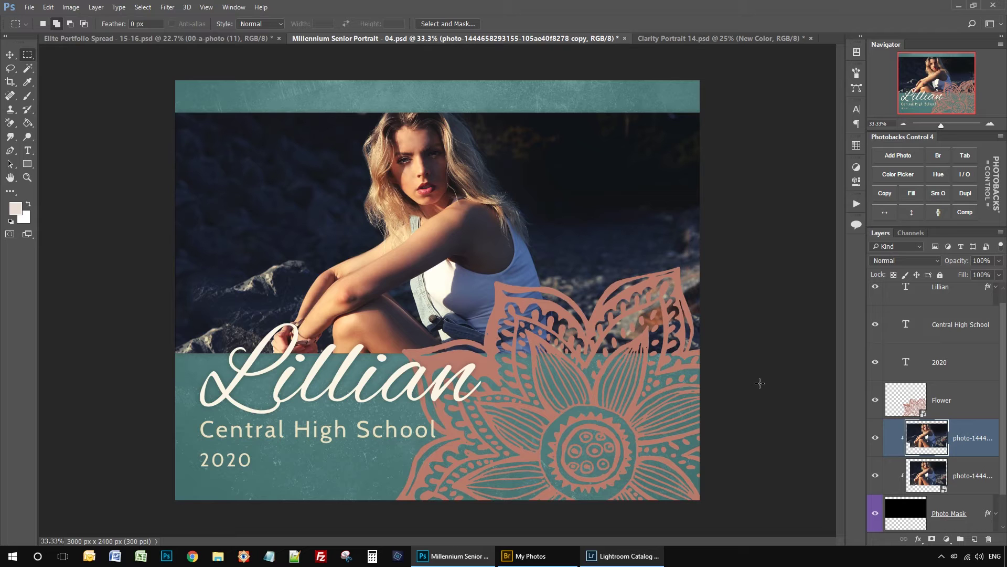
Add a colour fill above the Background layer set to dark blue-grey #121926 sampled from the photo
{"action": "key", "text": "v"}
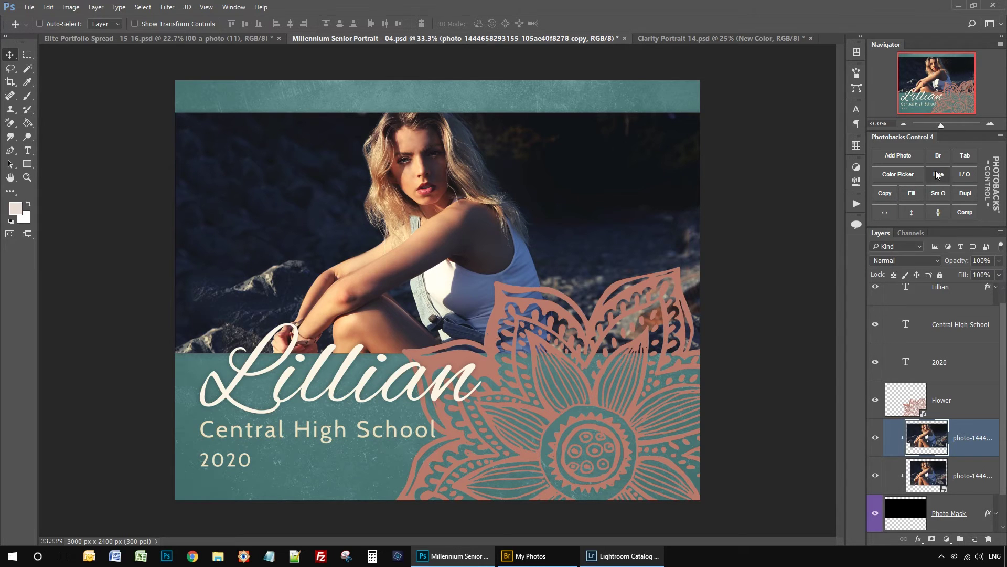
{"action": "scroll", "coordinate": [923, 382], "scroll_direction": "down", "scroll_amount": 1}
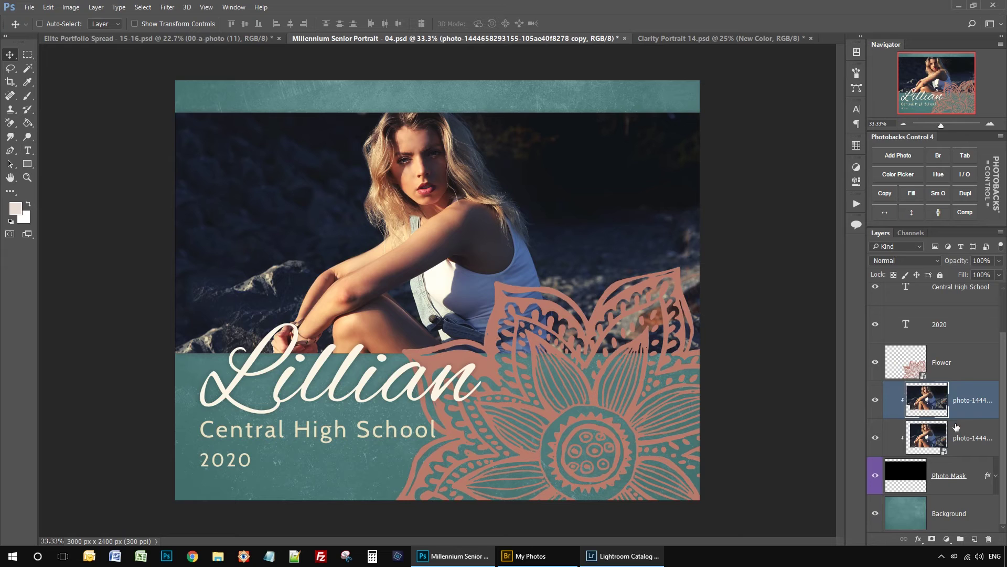
{"action": "left_click", "coordinate": [943, 514]}
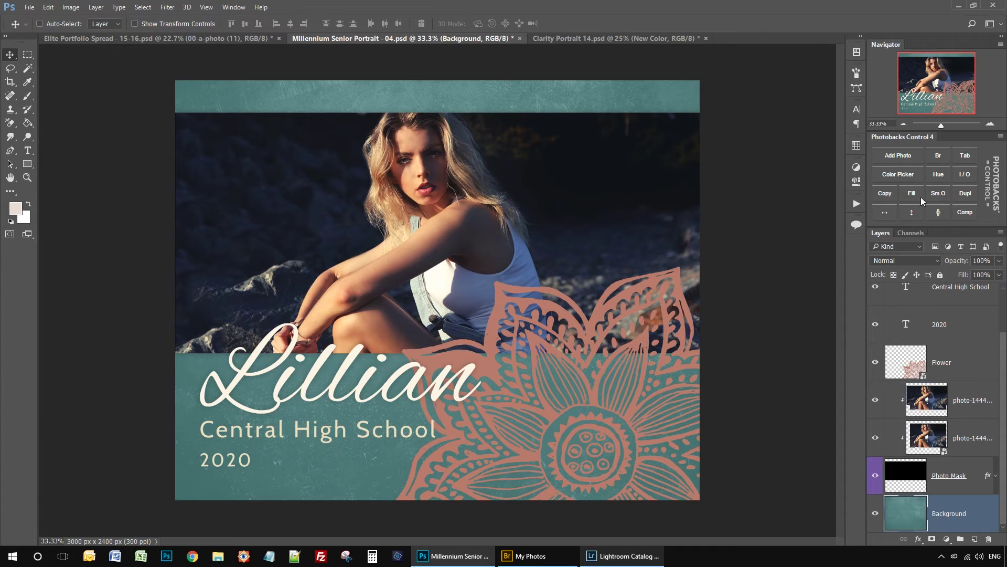
{"action": "left_click", "coordinate": [905, 176]}
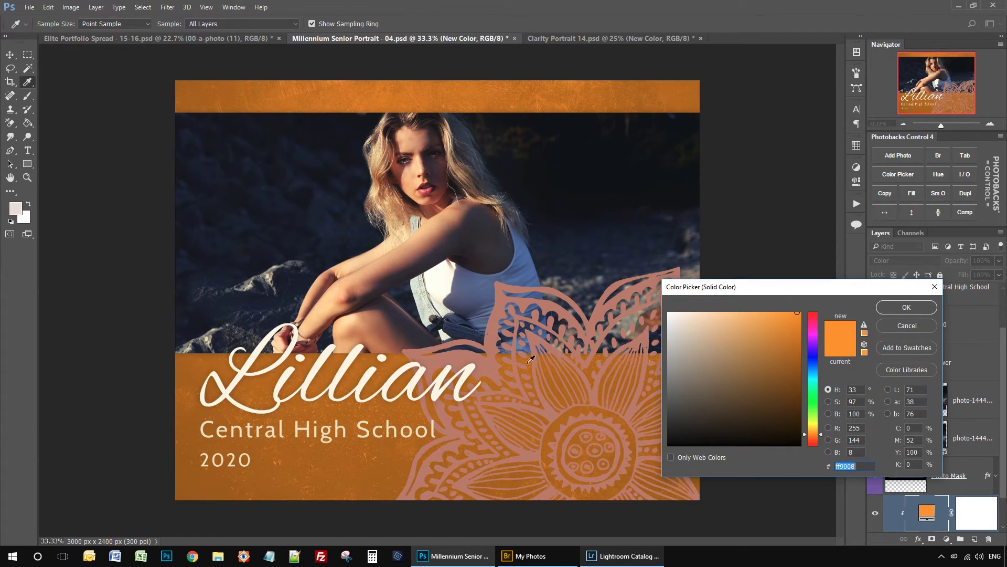
{"action": "left_click", "coordinate": [559, 239]}
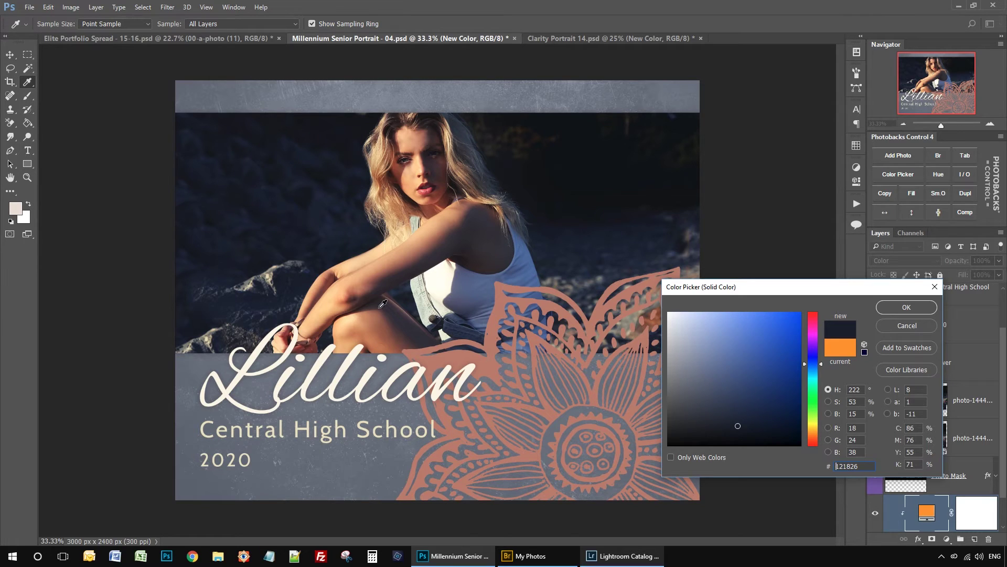
{"action": "left_click", "coordinate": [362, 273]}
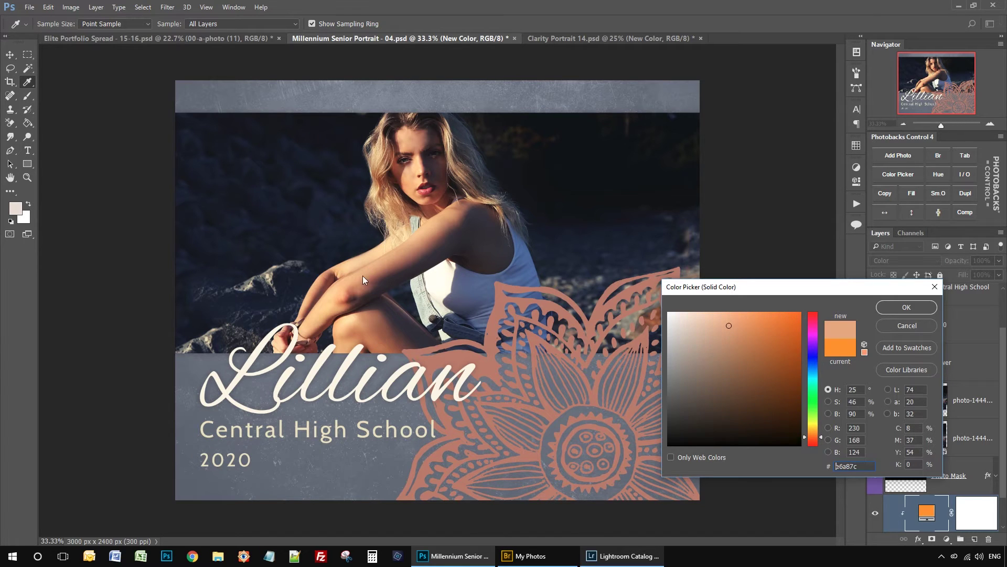
{"action": "left_click", "coordinate": [603, 235]}
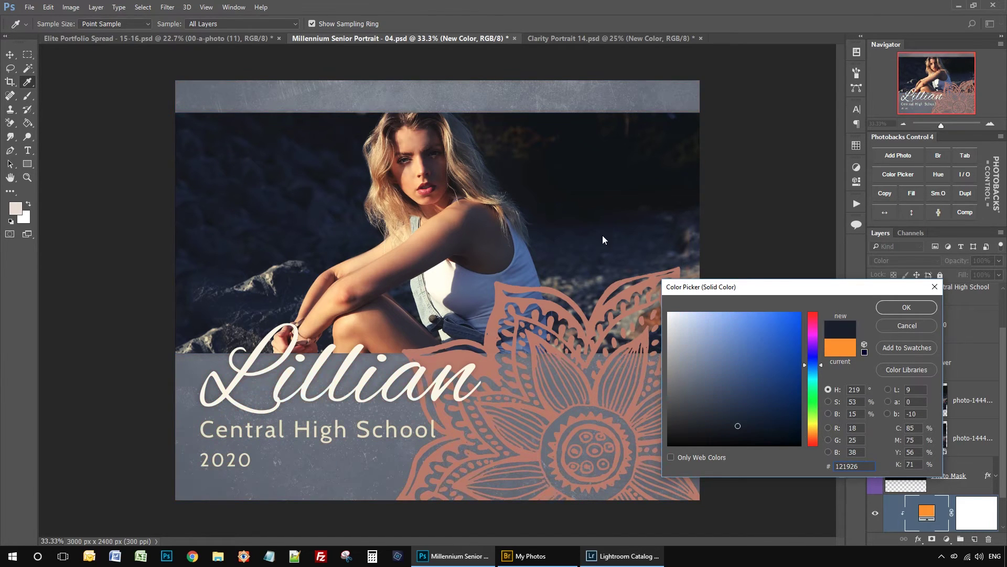
{"action": "left_click", "coordinate": [926, 310]}
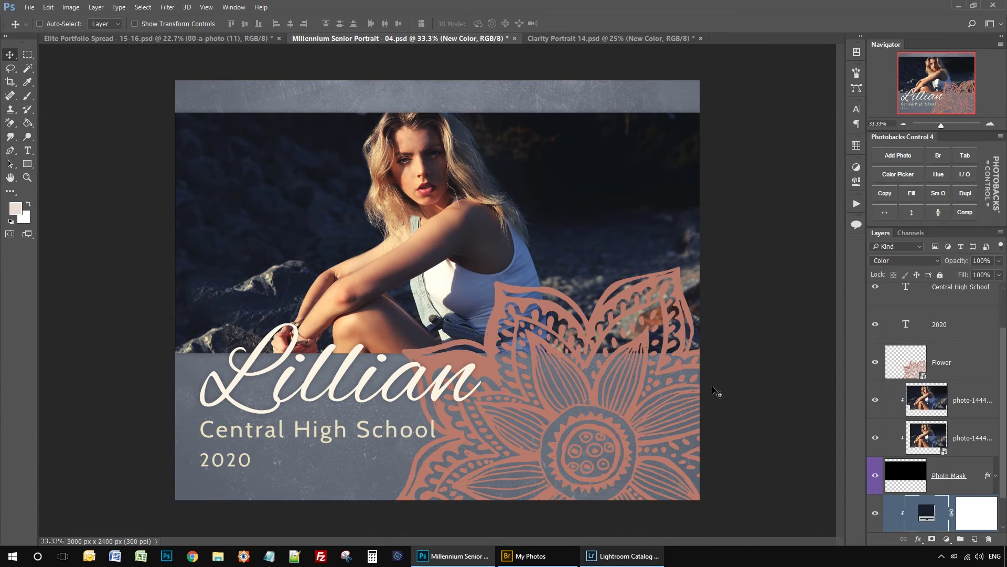
Add a Hue/Saturation adjustment clipped to the Flower layer with Hue -40, turning it pink
{"action": "left_click", "coordinate": [946, 362]}
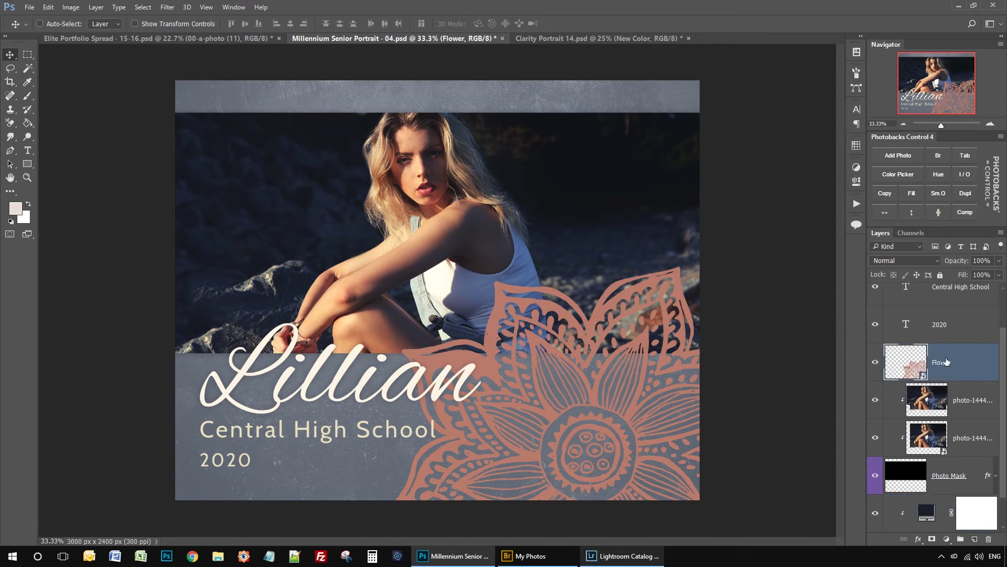
{"action": "left_click", "coordinate": [936, 179]}
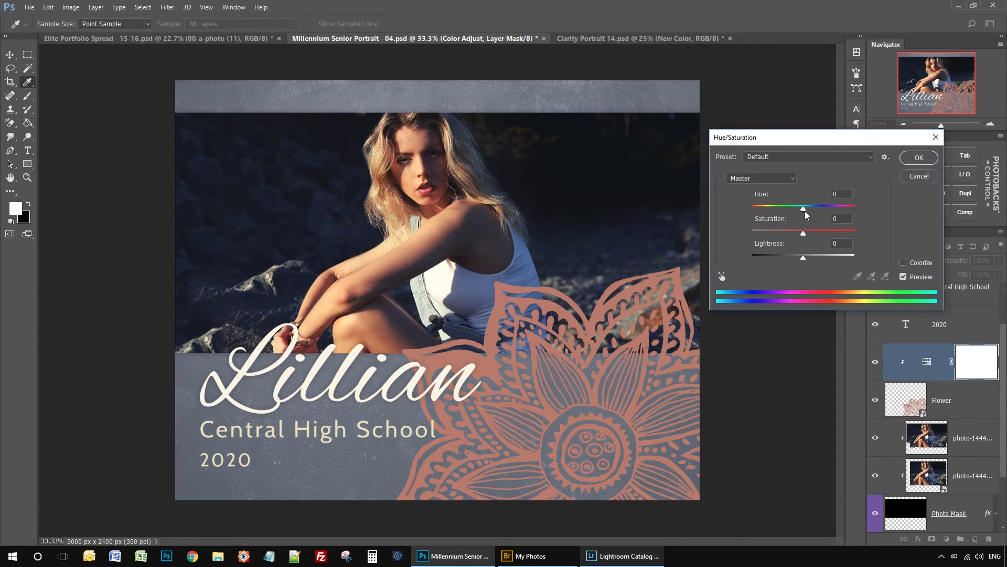
{"action": "left_click_drag", "start_coordinate": [806, 144], "coordinate": [751, 139]}
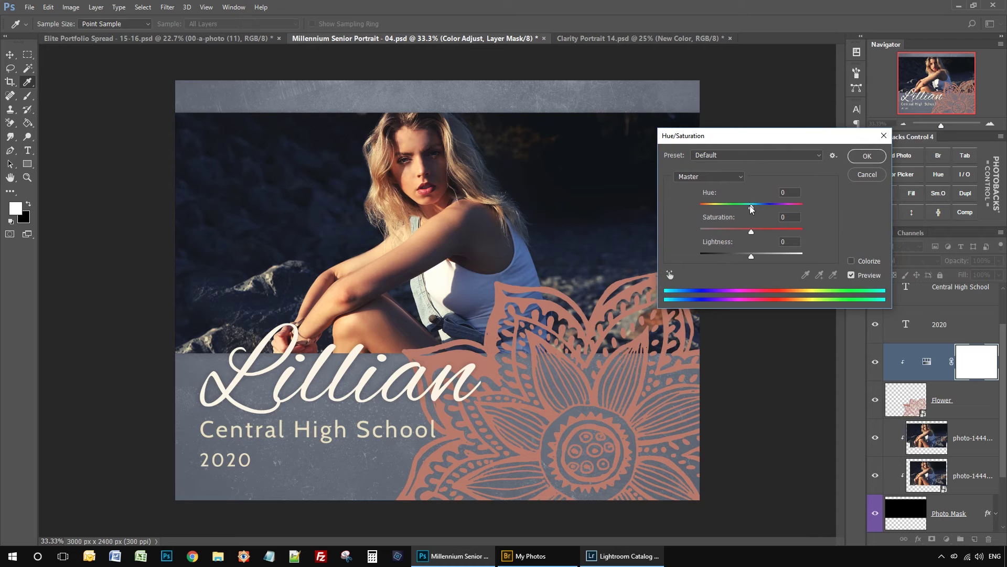
{"action": "left_click_drag", "start_coordinate": [751, 209], "coordinate": [718, 208]}
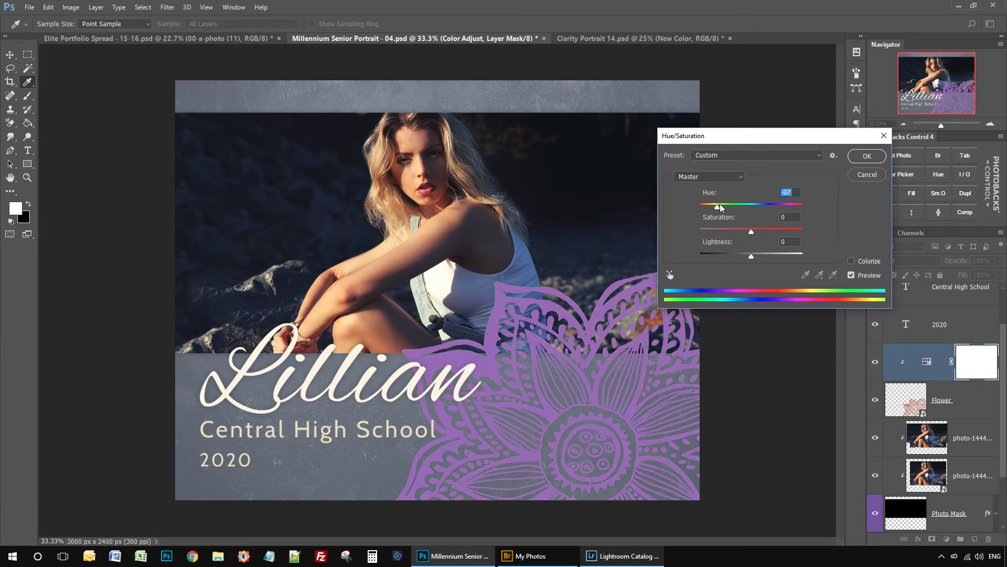
{"action": "left_click_drag", "start_coordinate": [720, 207], "coordinate": [753, 234]}
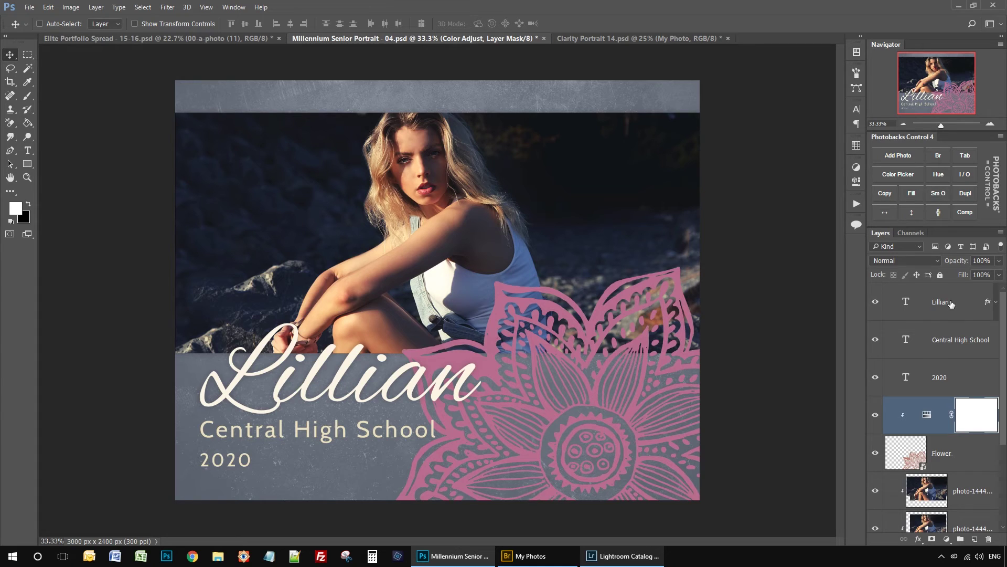
Convert the top copy of the seated girl's photo-1444 layer with the Sm.O button
{"action": "scroll", "coordinate": [930, 349], "scroll_direction": "down", "scroll_amount": 2}
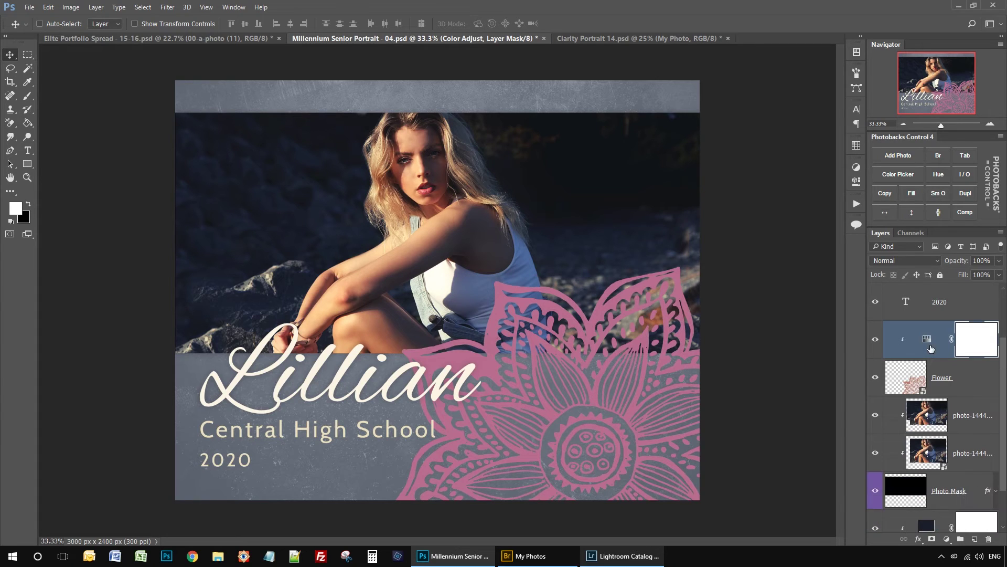
{"action": "left_click", "coordinate": [937, 418]}
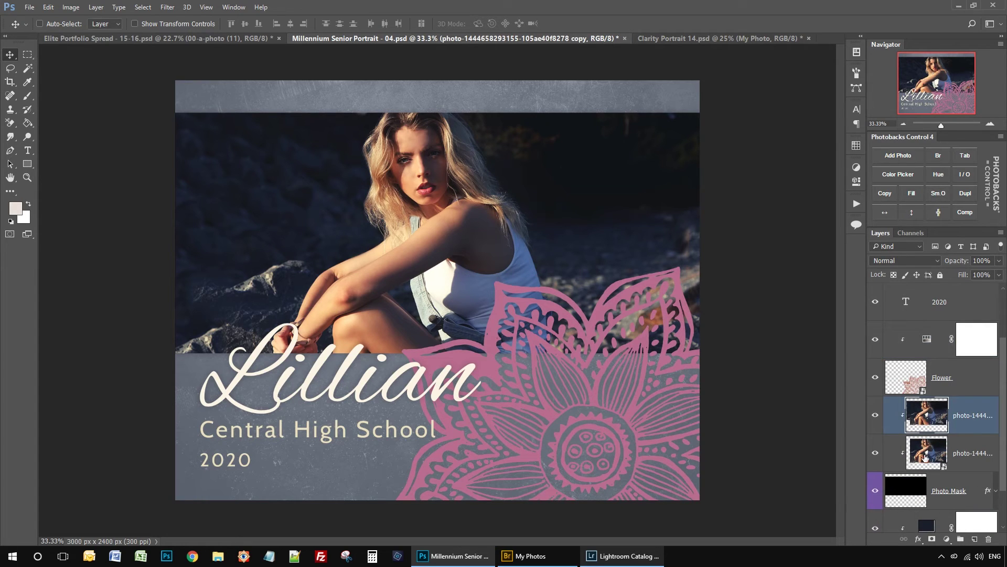
{"action": "left_click", "coordinate": [941, 193]}
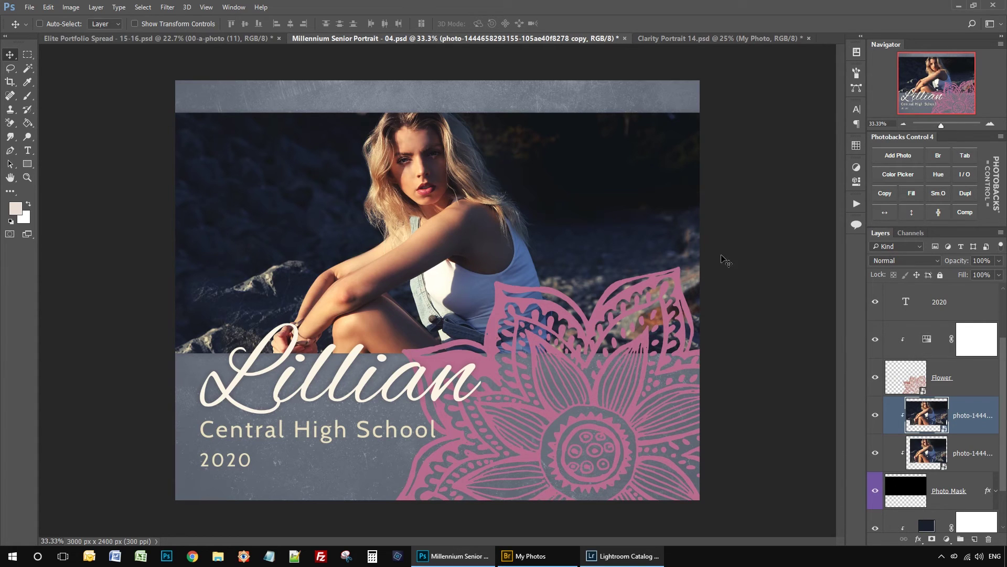
Duplicate the Millennium Senior Portrait document with Photobacks Dupl and float the copy to the left
{"action": "left_click", "coordinate": [965, 195]}
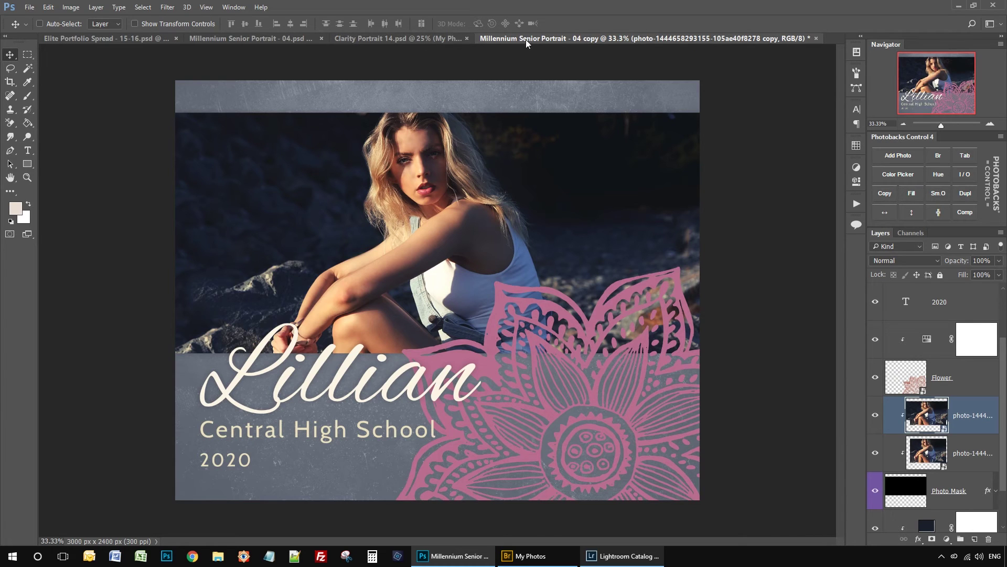
{"action": "left_click_drag", "start_coordinate": [495, 36], "coordinate": [490, 107]}
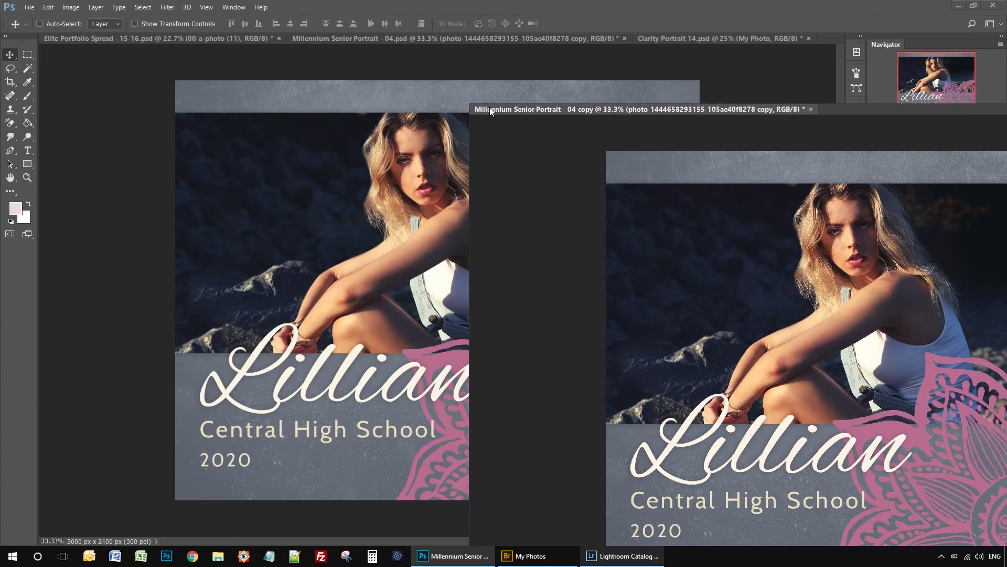
{"action": "left_click_drag", "start_coordinate": [578, 103], "coordinate": [333, 104]}
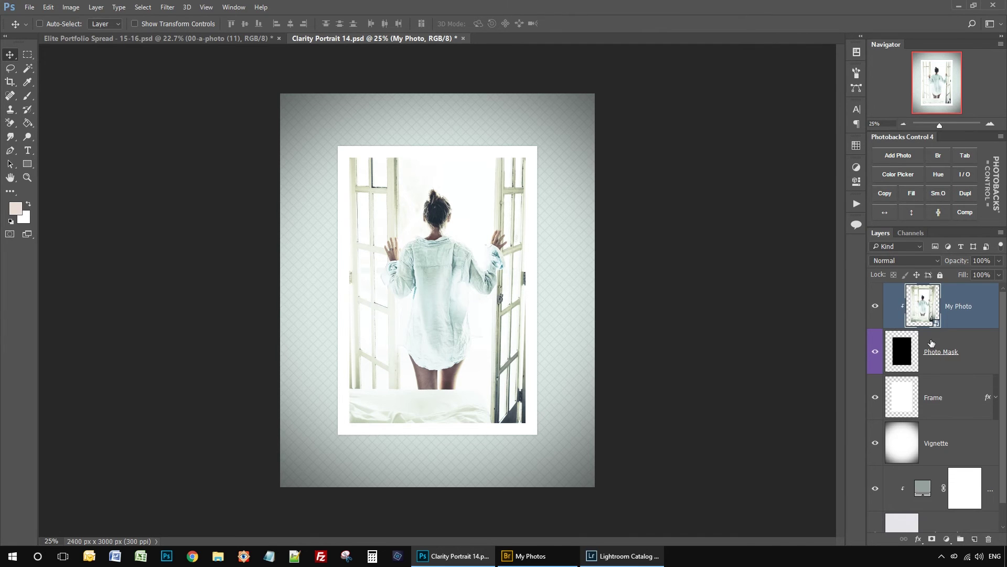
{"action": "left_click", "coordinate": [966, 178]}
{"action": "mouse_move", "coordinate": [492, 200]}
{"action": "left_mouse_down"}
{"action": "mouse_move", "coordinate": [476, 195]}
{"action": "mouse_move", "coordinate": [446, 307]}
{"action": "mouse_move", "coordinate": [550, 336]}
{"action": "mouse_move", "coordinate": [538, 227]}
{"action": "mouse_move", "coordinate": [499, 219]}
{"action": "left_mouse_up"}
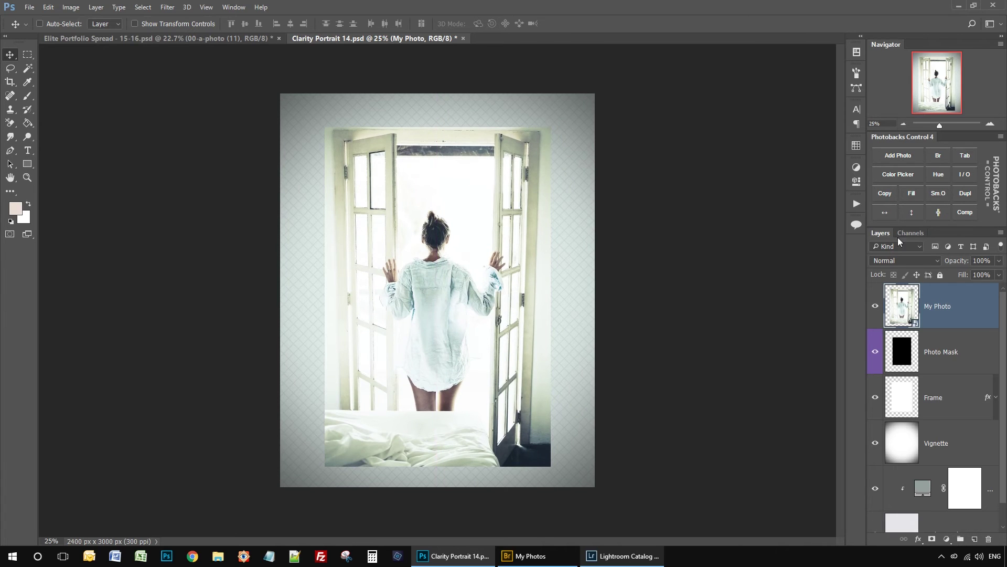
{"action": "left_click", "coordinate": [966, 174]}
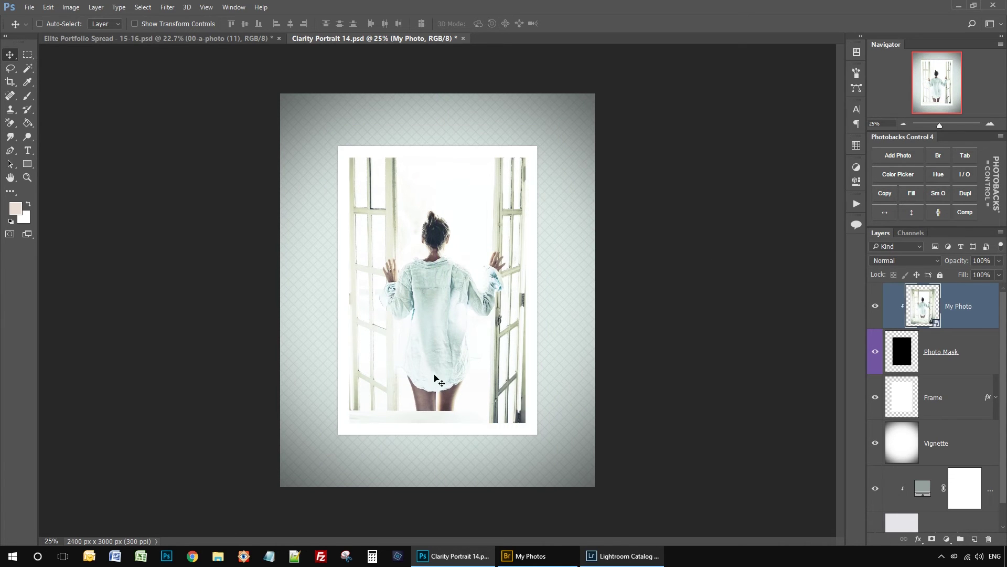
{"action": "mouse_move", "coordinate": [435, 376]}
{"action": "left_mouse_down"}
{"action": "mouse_move", "coordinate": [469, 377]}
{"action": "mouse_move", "coordinate": [467, 288]}
{"action": "mouse_move", "coordinate": [451, 358]}
{"action": "mouse_move", "coordinate": [432, 371]}
{"action": "left_mouse_up"}
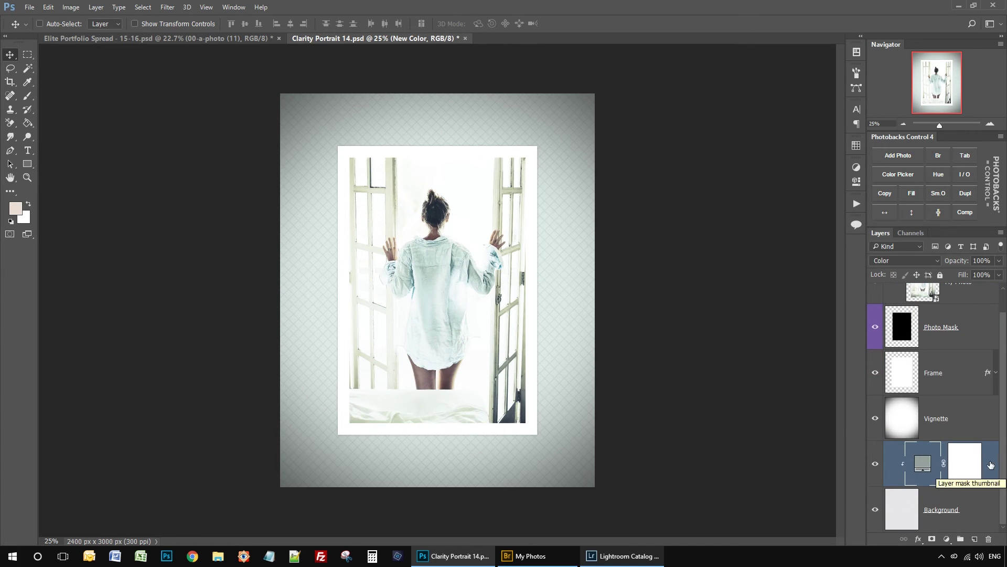
{"action": "left_click_drag", "start_coordinate": [990, 465], "coordinate": [953, 290]}
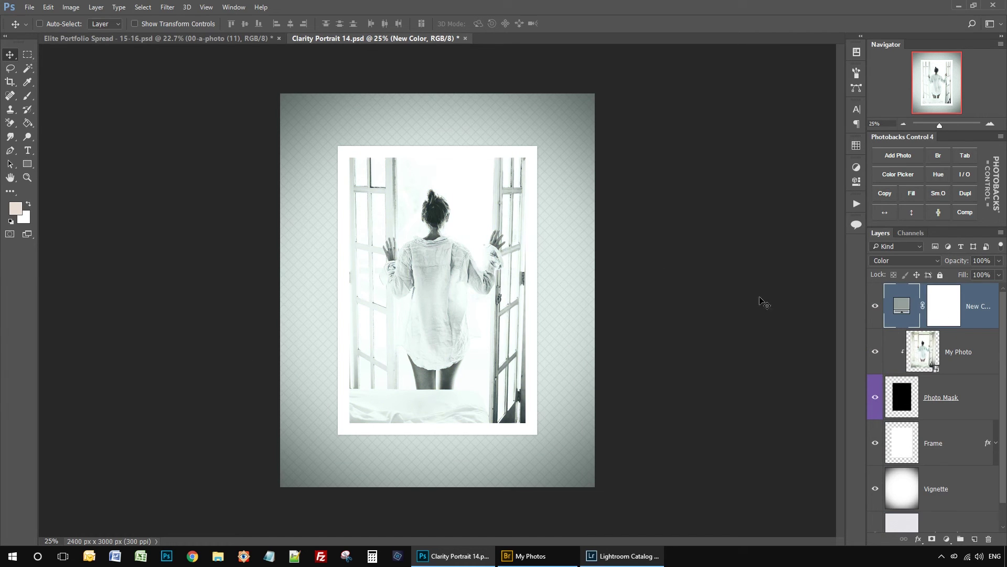
{"action": "left_click", "coordinate": [967, 175]}
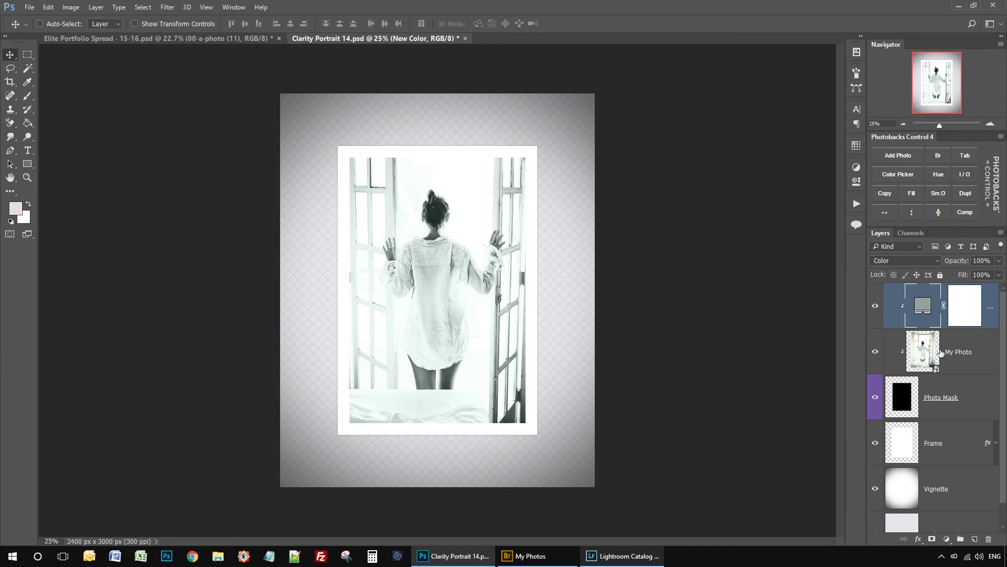
{"action": "left_click", "coordinate": [923, 354]}
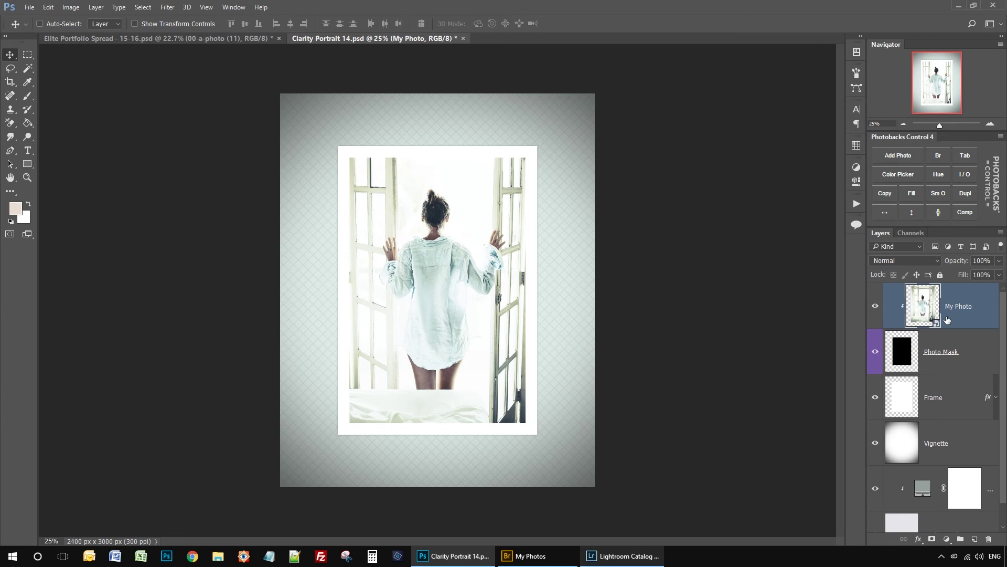
{"action": "left_click", "coordinate": [948, 401], "text": "shift"}
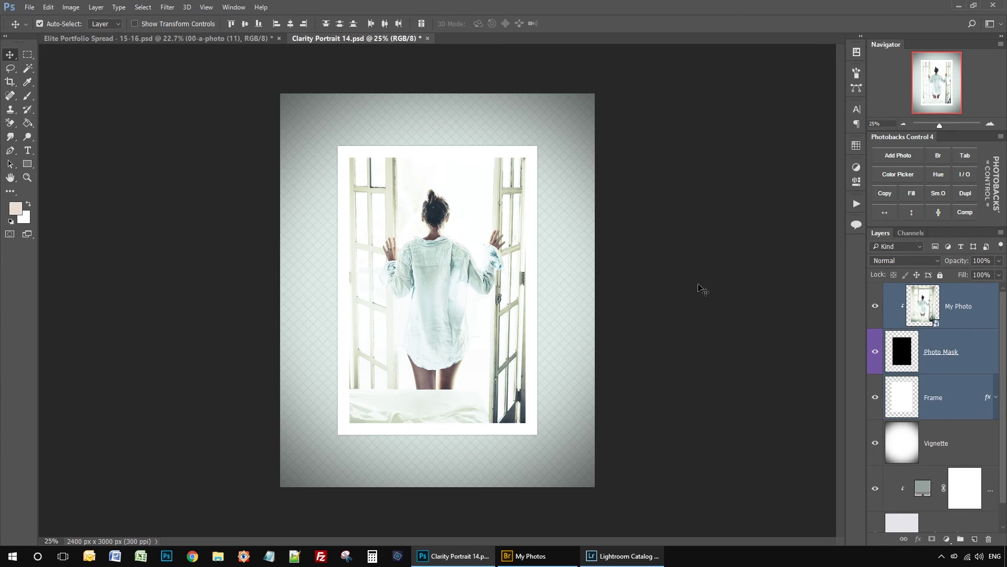
{"action": "key", "text": "ctrl+t"}
{"action": "left_click_drag", "start_coordinate": [549, 106], "coordinate": [483, 206]}
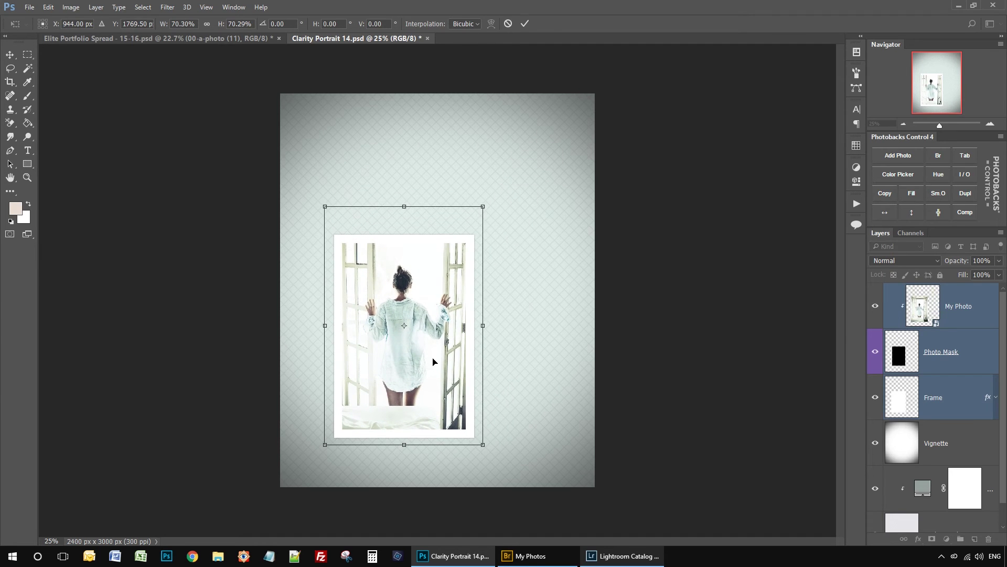
{"action": "key", "text": "Return"}
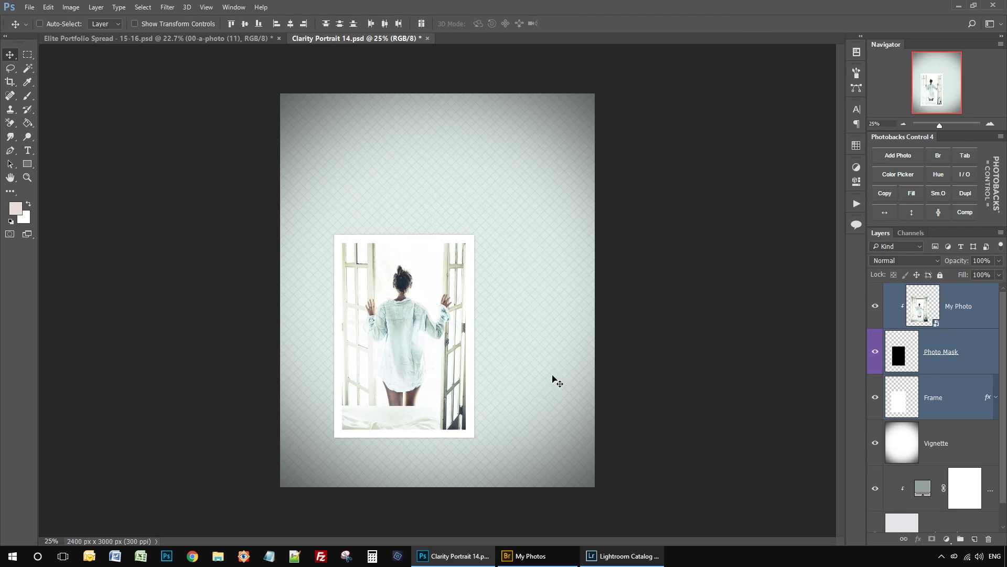
{"action": "left_click", "coordinate": [886, 213]}
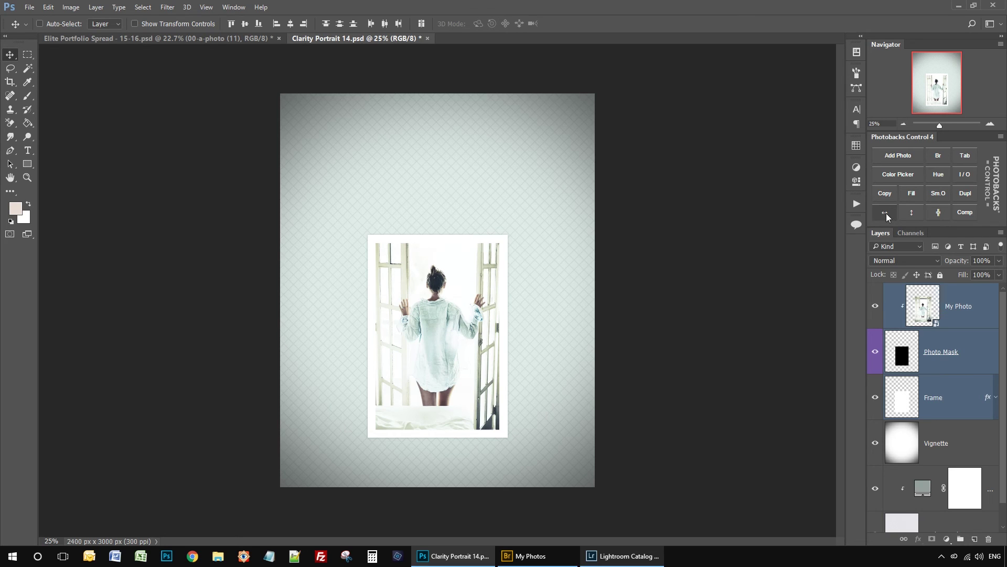
{"action": "left_click_drag", "start_coordinate": [476, 327], "coordinate": [533, 252]}
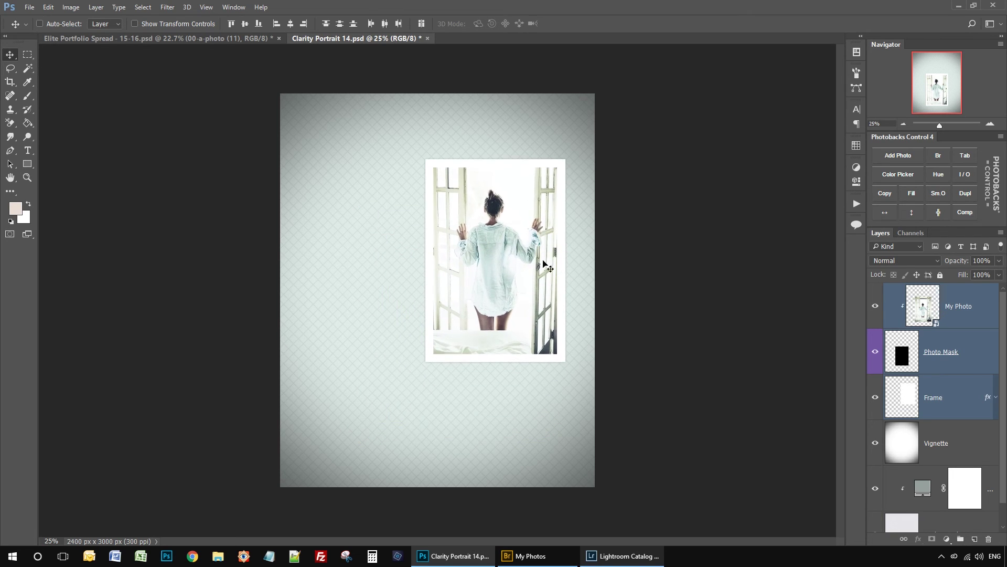
{"action": "left_click", "coordinate": [911, 213]}
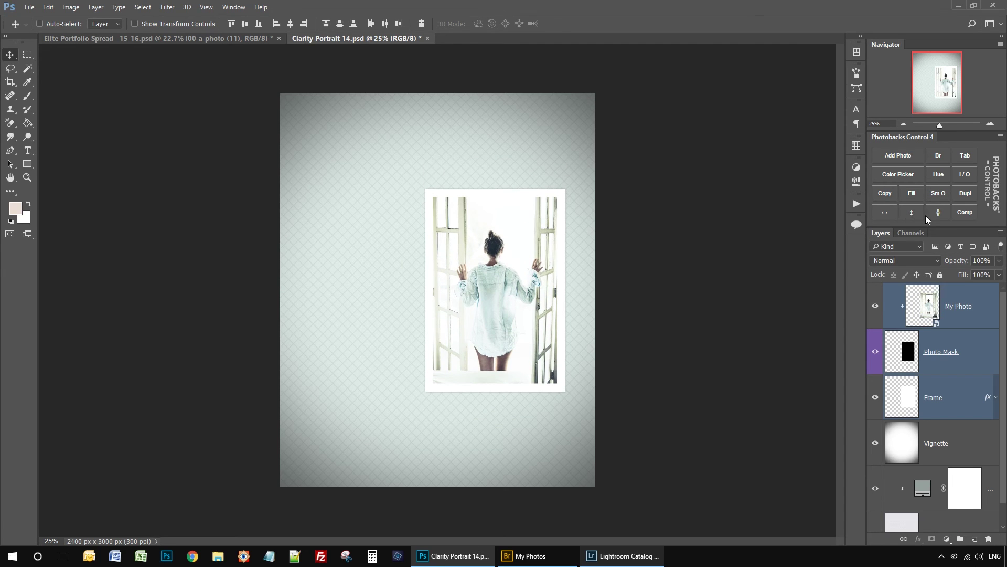
{"action": "left_click_drag", "start_coordinate": [498, 267], "coordinate": [382, 344]}
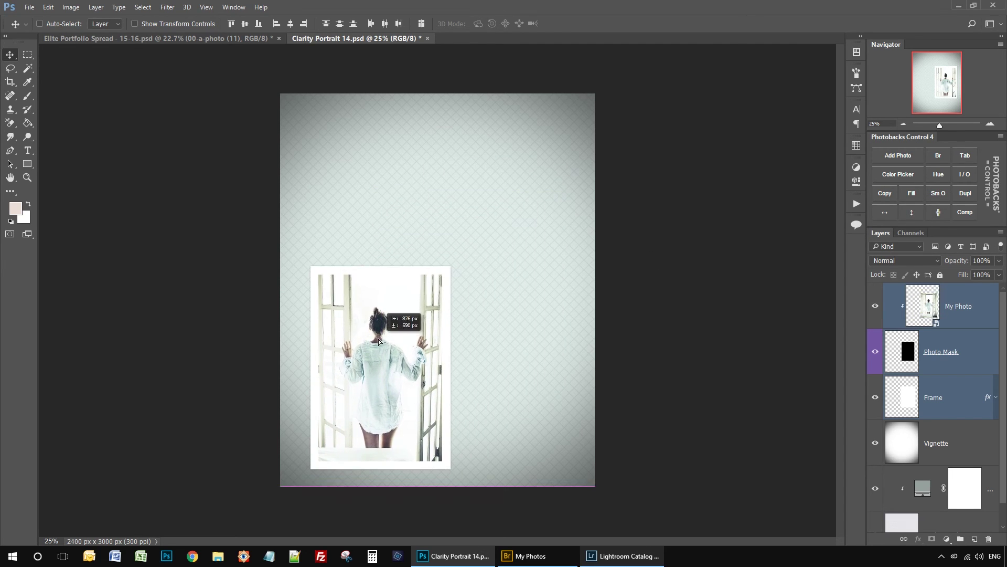
{"action": "left_click", "coordinate": [934, 215]}
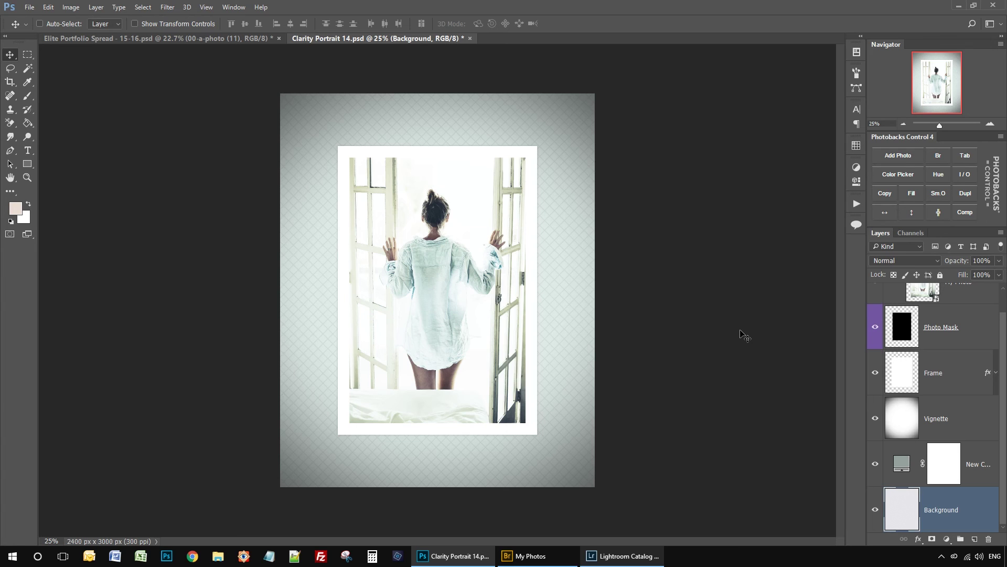
Add a Photobacks Comp layer atop Clarity Portrait 14, undo a stray move, and set it to Soft Light
{"action": "left_click", "coordinate": [965, 213]}
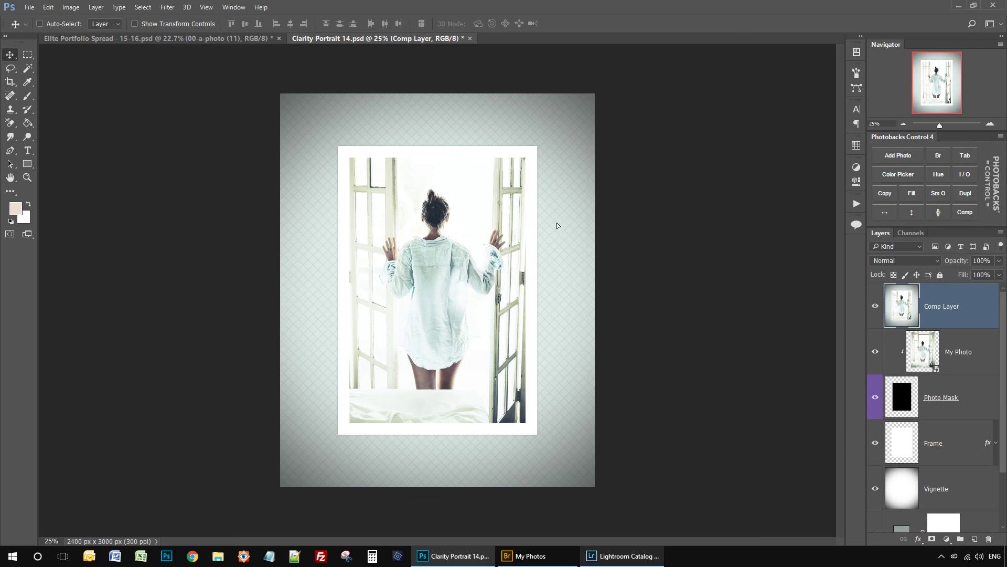
{"action": "left_click_drag", "start_coordinate": [558, 224], "coordinate": [603, 293]}
{"action": "key", "text": "ctrl+z"}
{"action": "left_click", "coordinate": [901, 260]}
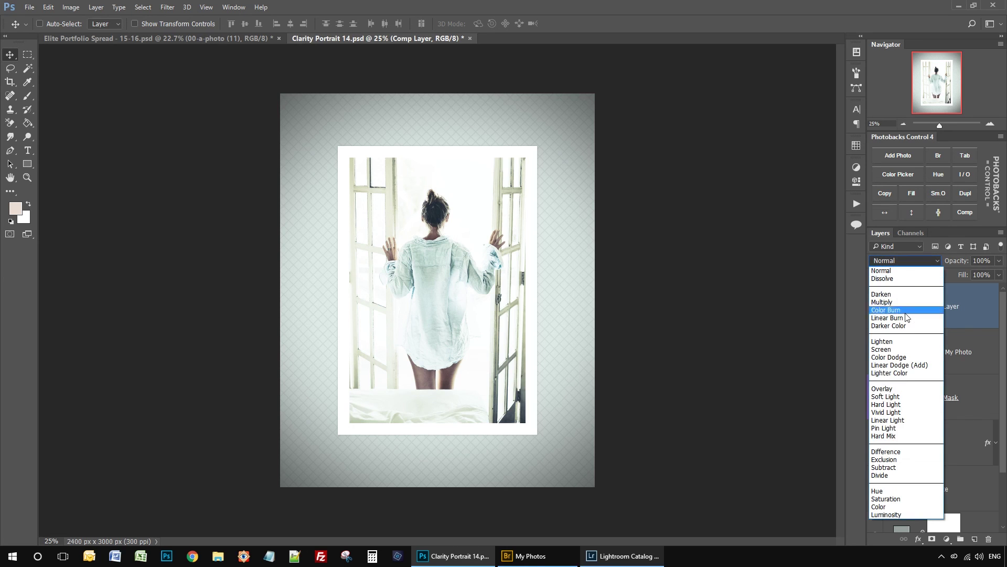
{"action": "left_click", "coordinate": [904, 397]}
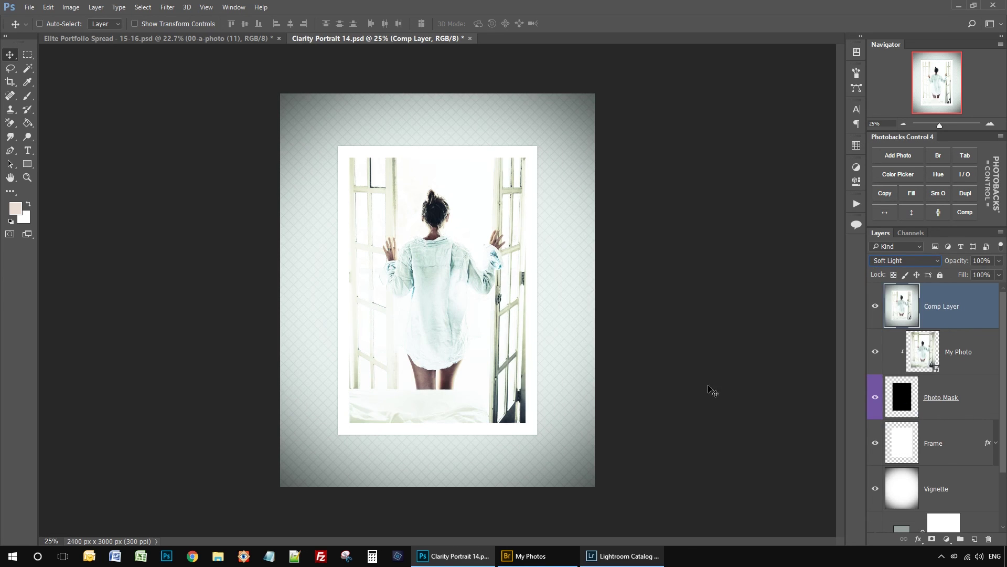